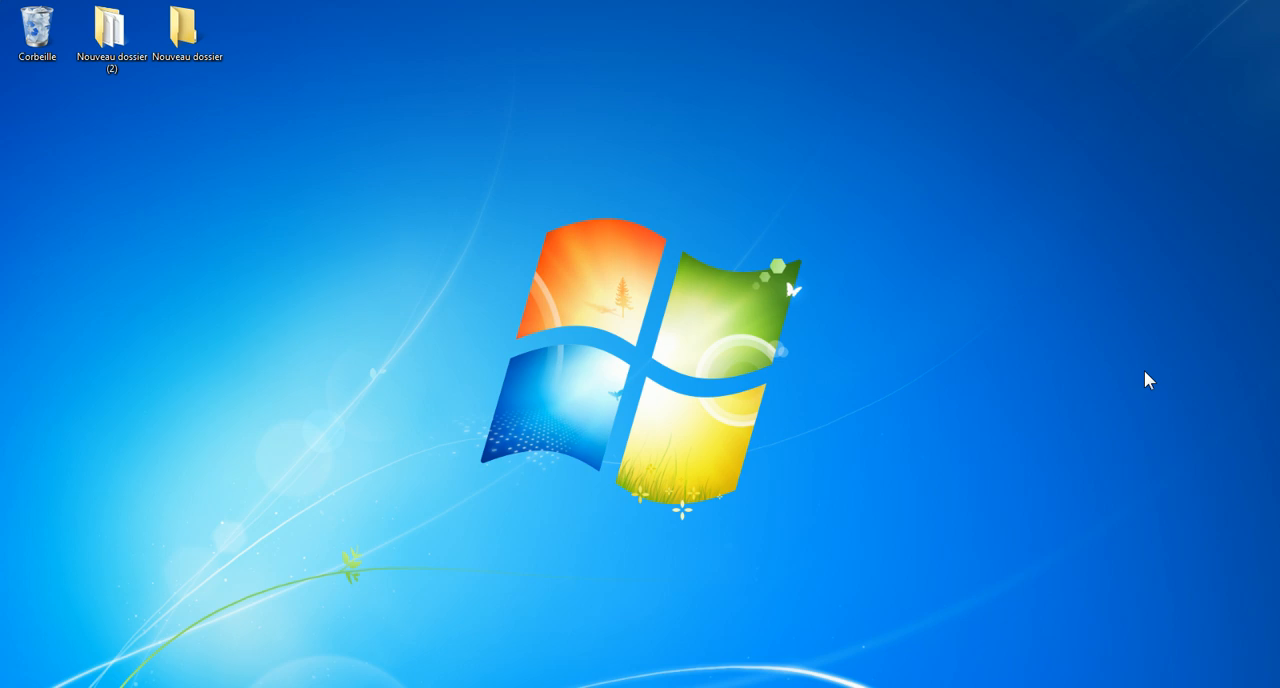
Open the Registry Editor with regedit and expand HKEY_LOCAL_MACHINE\SYSTEM\CurrentControlSet\services.
{"action": "key", "text": "super+r"}
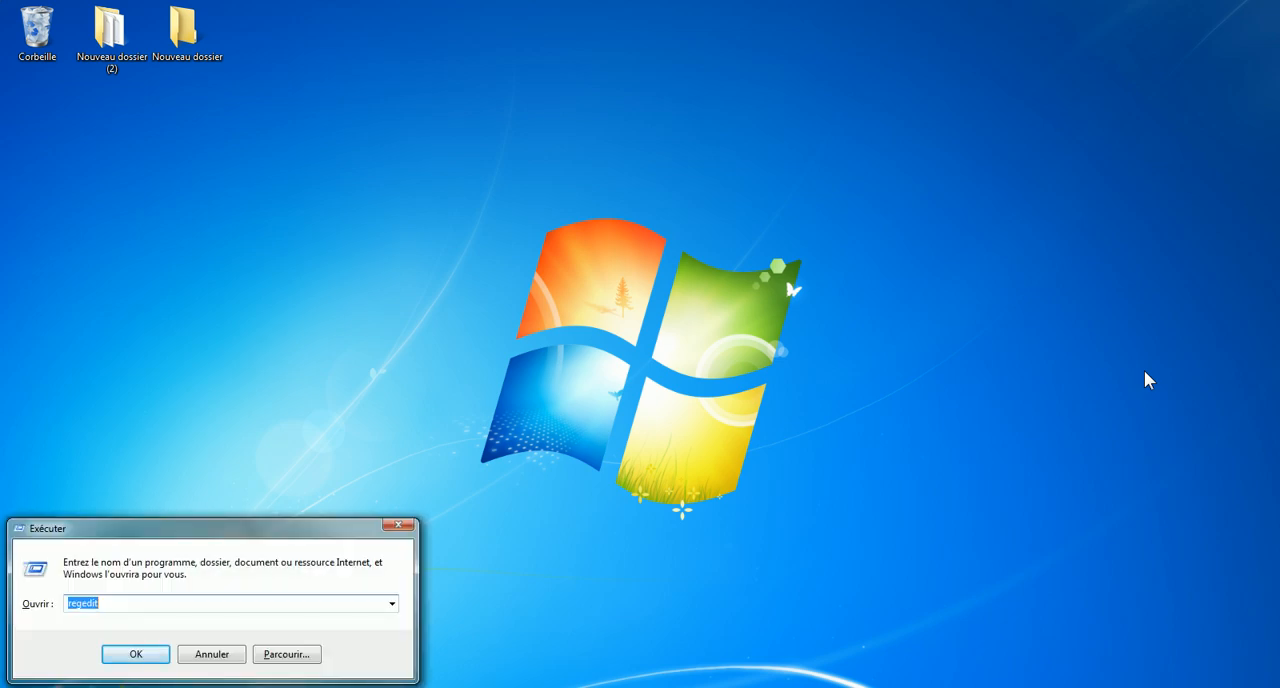
{"action": "type", "text": "regedit"}
{"action": "key", "text": "Return"}
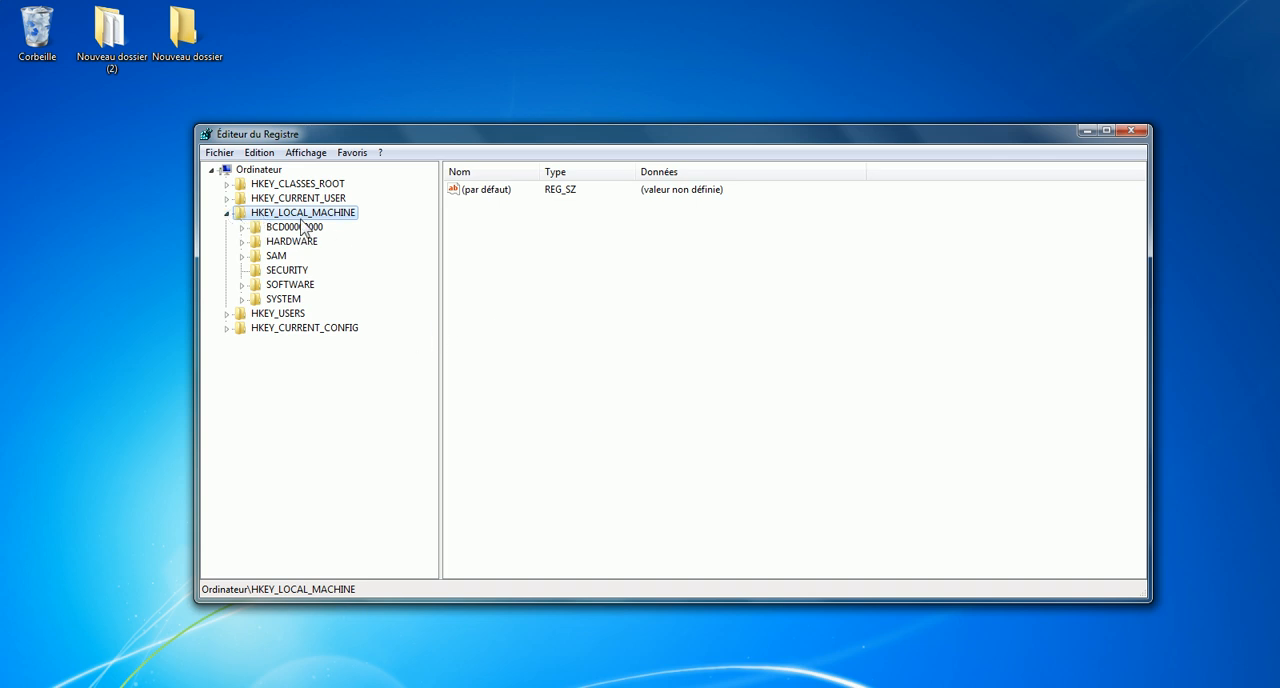
{"action": "left_click", "coordinate": [241, 299]}
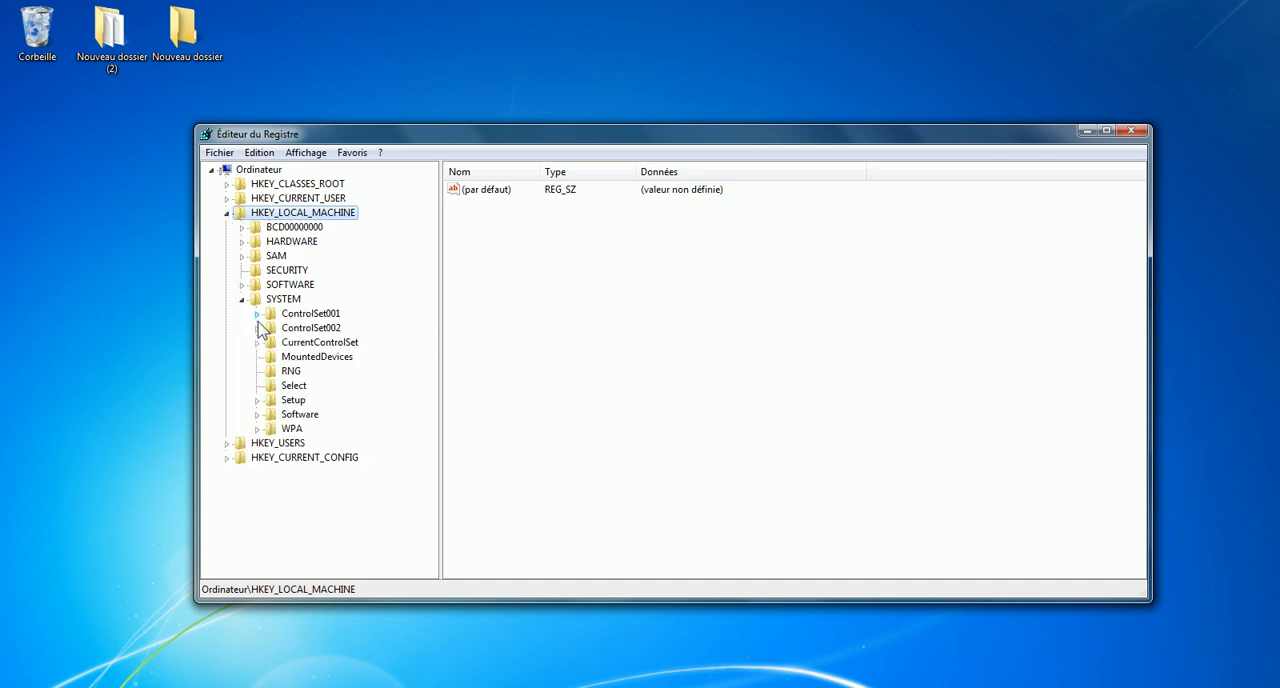
{"action": "left_click", "coordinate": [257, 342]}
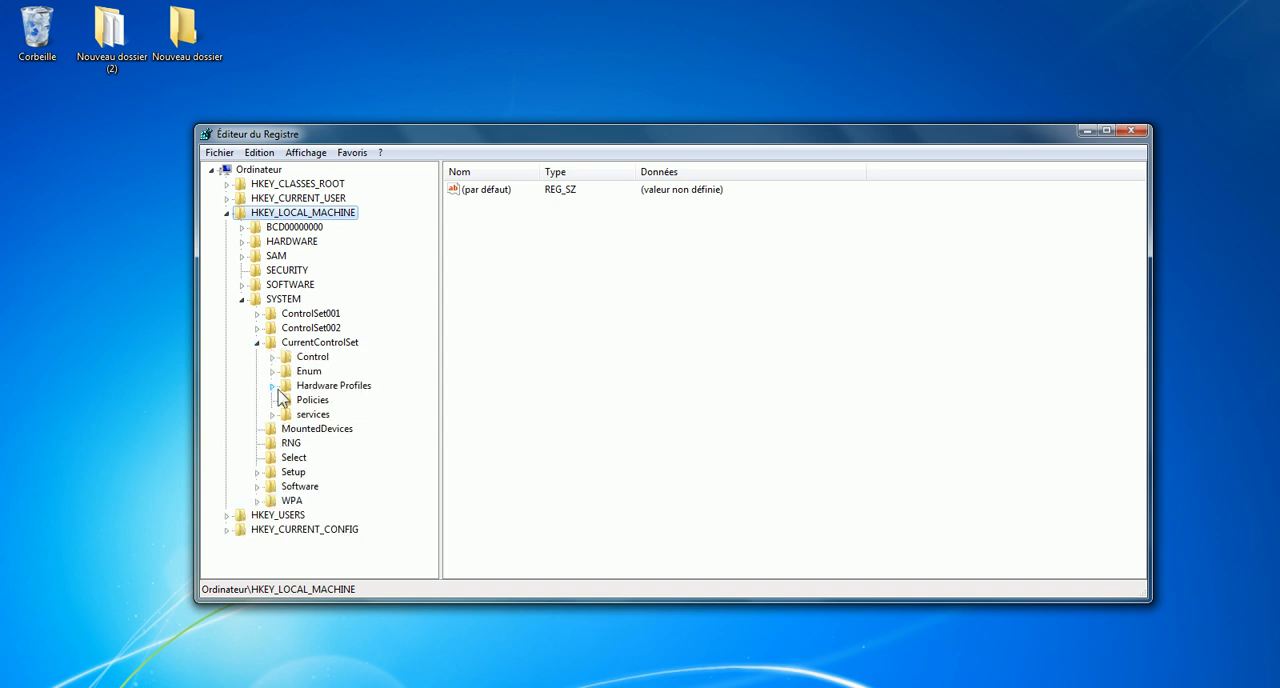
{"action": "left_click", "coordinate": [273, 415]}
Locate the Tcpip service key and expand its Parameters\Interfaces subkey to list the network interfaces.
{"action": "left_click", "coordinate": [332, 214]}
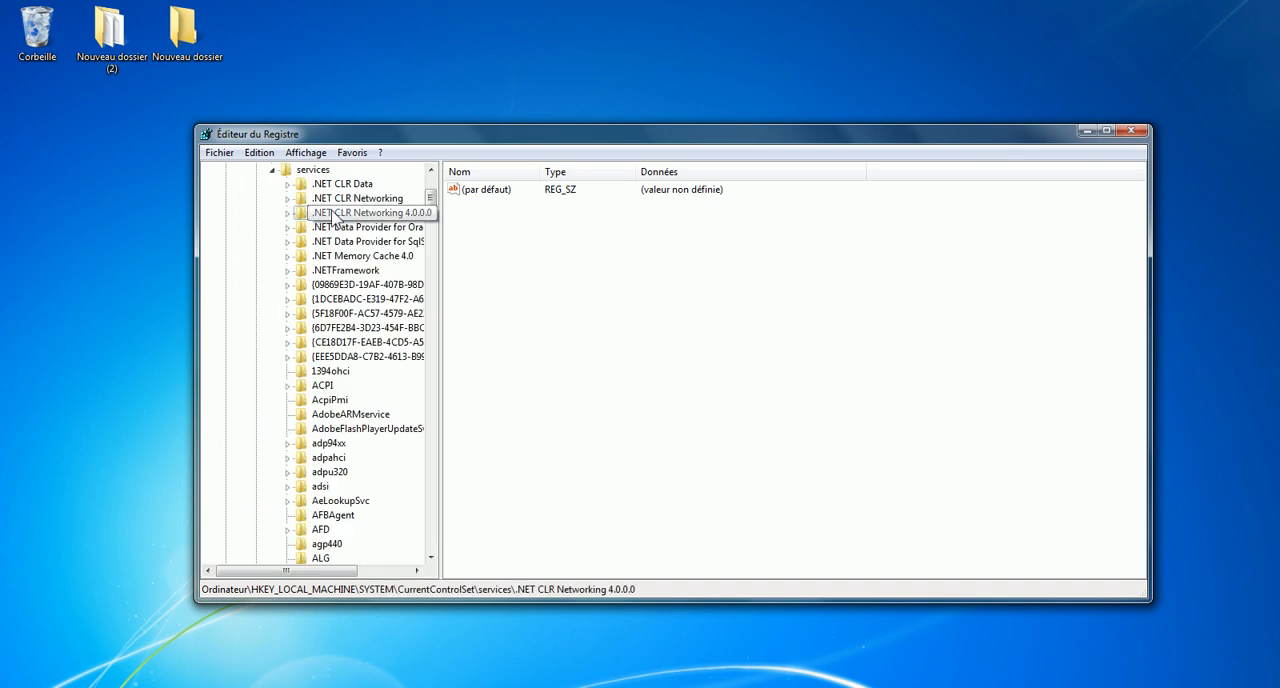
{"action": "type", "text": "tcpip"}
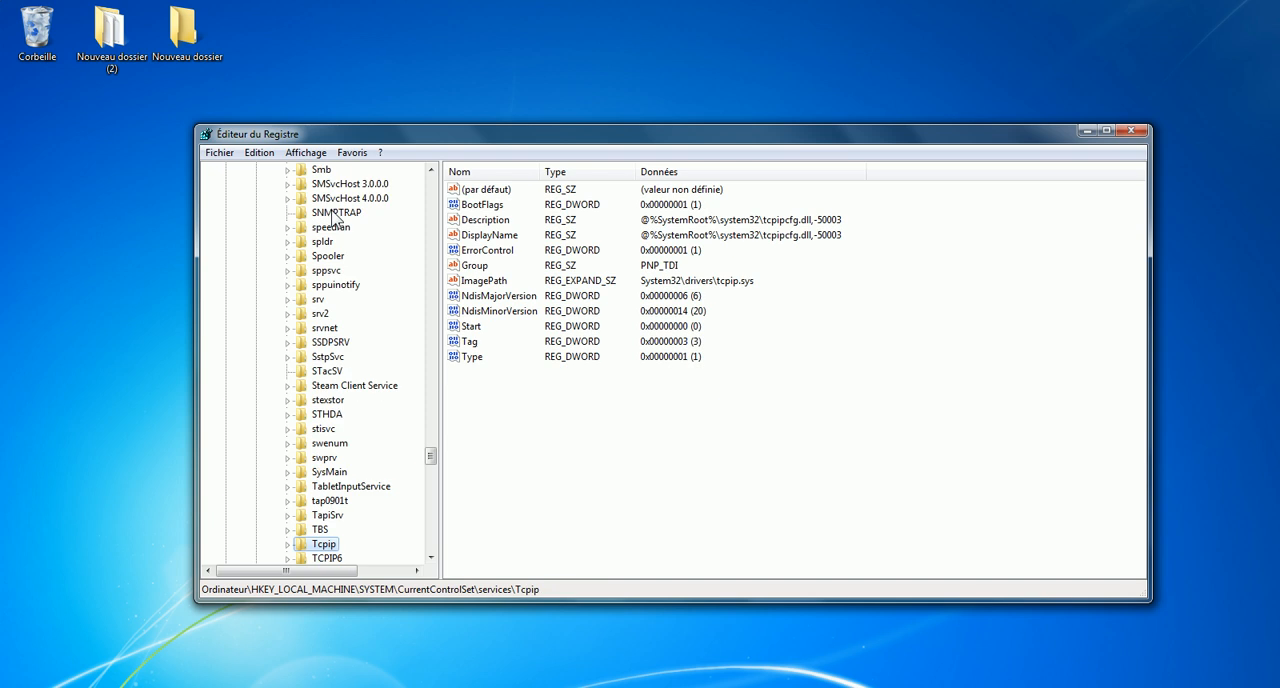
{"action": "scroll", "coordinate": [337, 363], "scroll_direction": "down", "scroll_amount": 3}
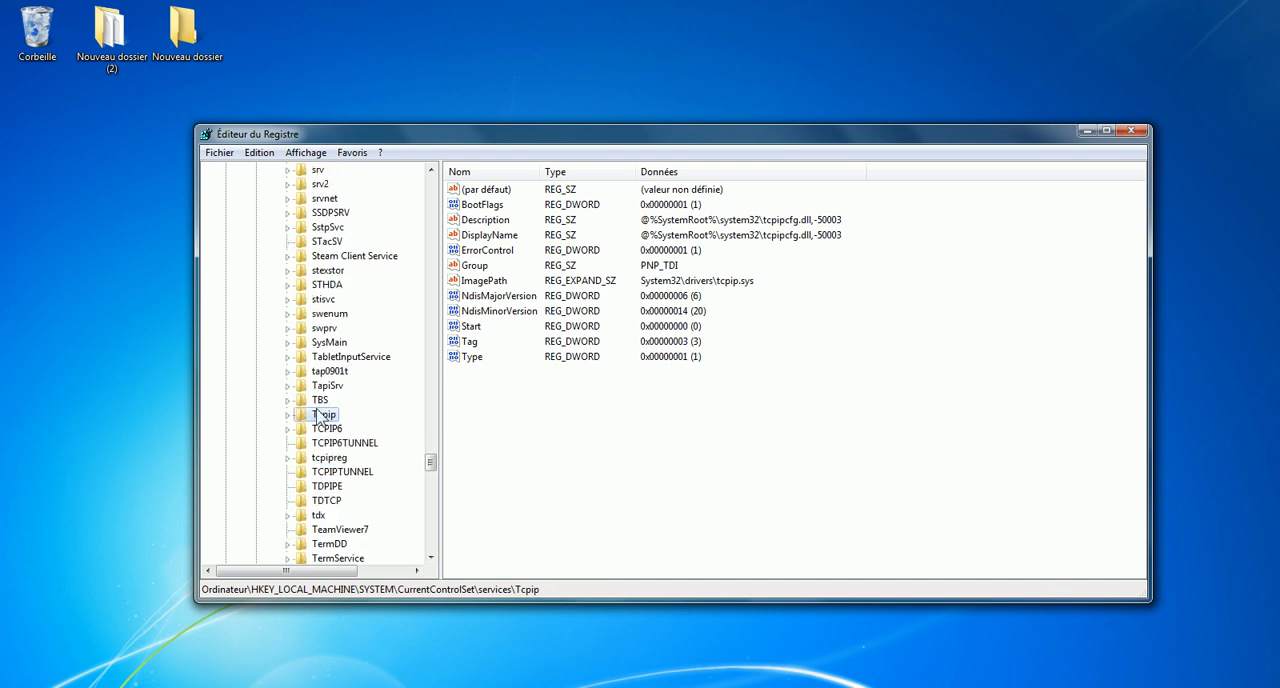
{"action": "left_click", "coordinate": [288, 415]}
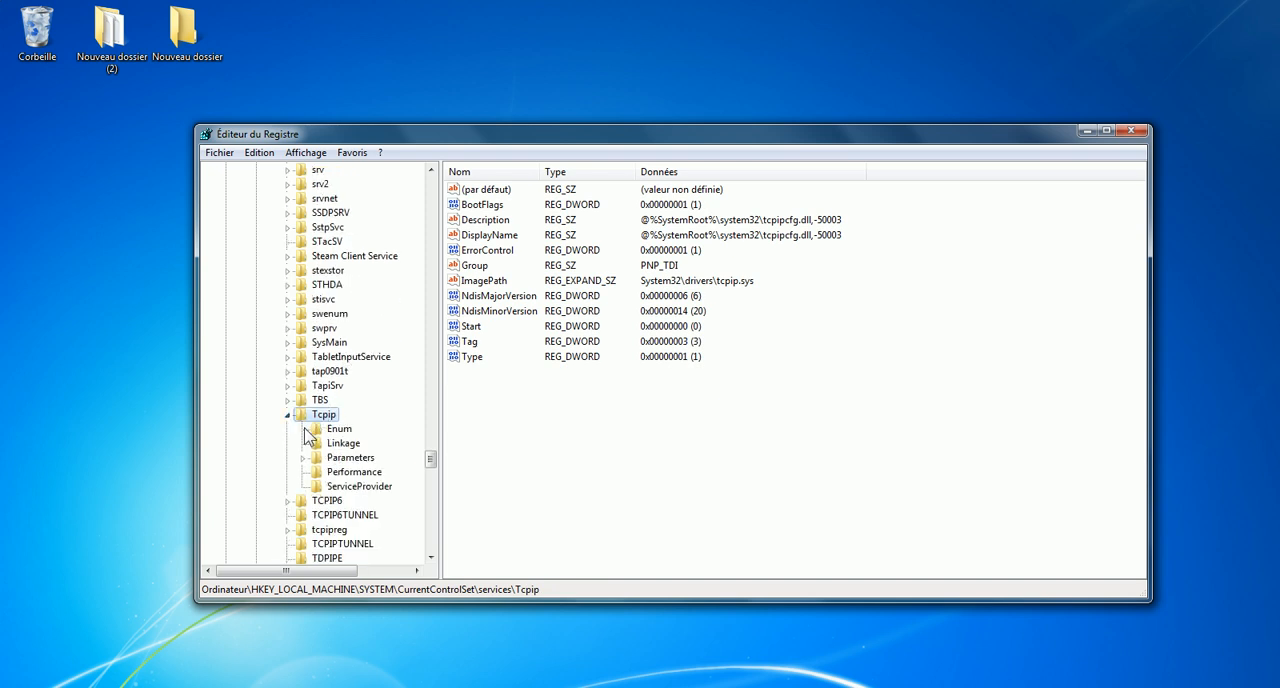
{"action": "left_click", "coordinate": [302, 458]}
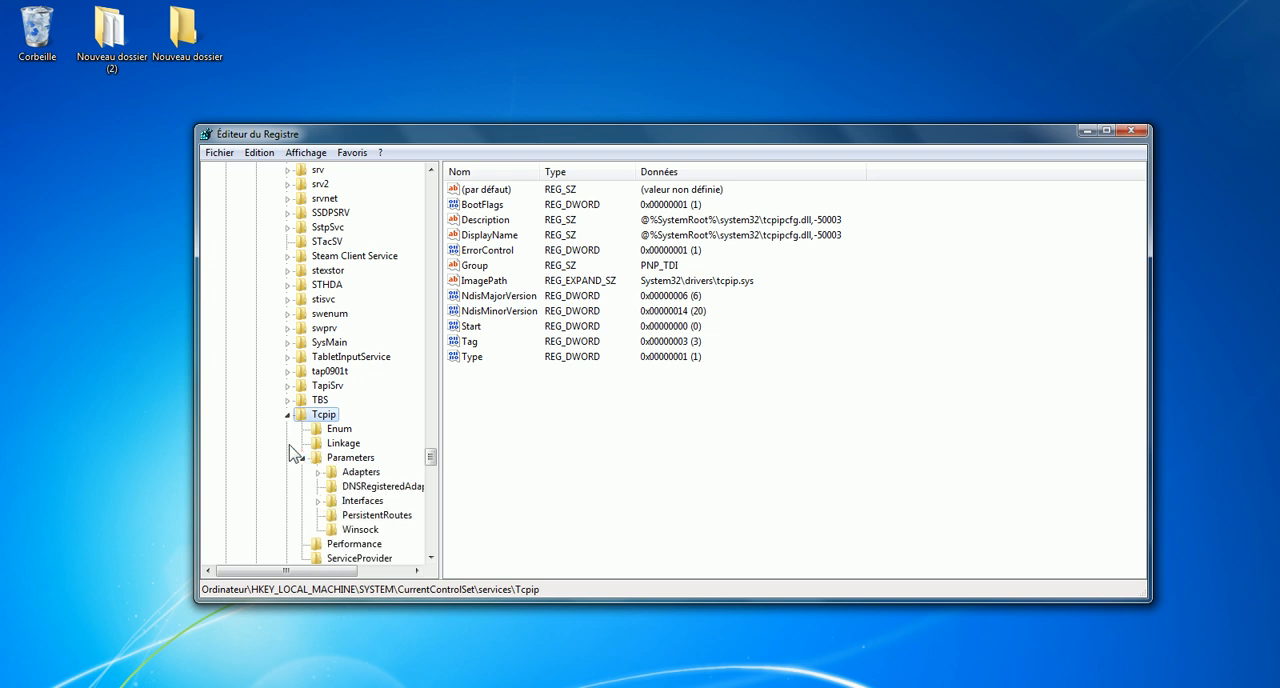
{"action": "scroll", "coordinate": [294, 437], "scroll_direction": "down", "scroll_amount": 2}
{"action": "left_click", "coordinate": [317, 415]}
{"action": "scroll", "coordinate": [320, 424], "scroll_direction": "down", "scroll_amount": 1}
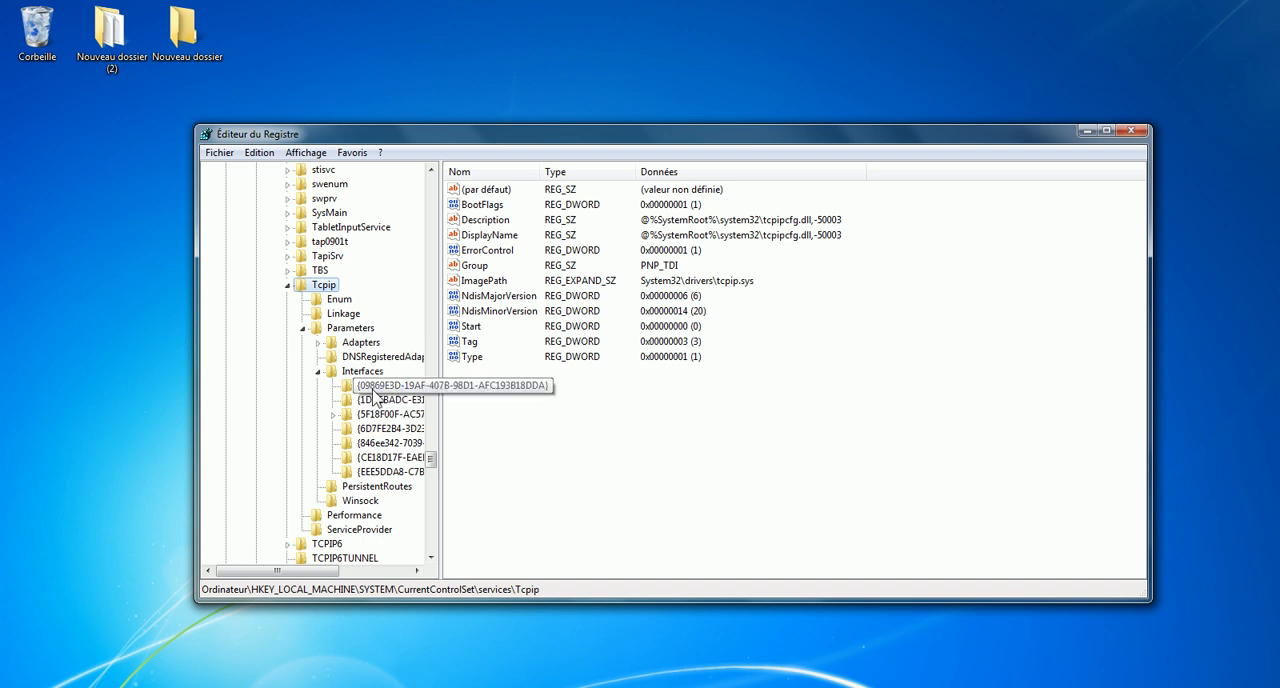
Check the first two interface keys and create a 32-bit DWORD value named TcpAckFrequency in the first one, {09869E3D-19AF-407B-98D1-AFC193B18DDA}.
{"action": "left_click", "coordinate": [360, 386]}
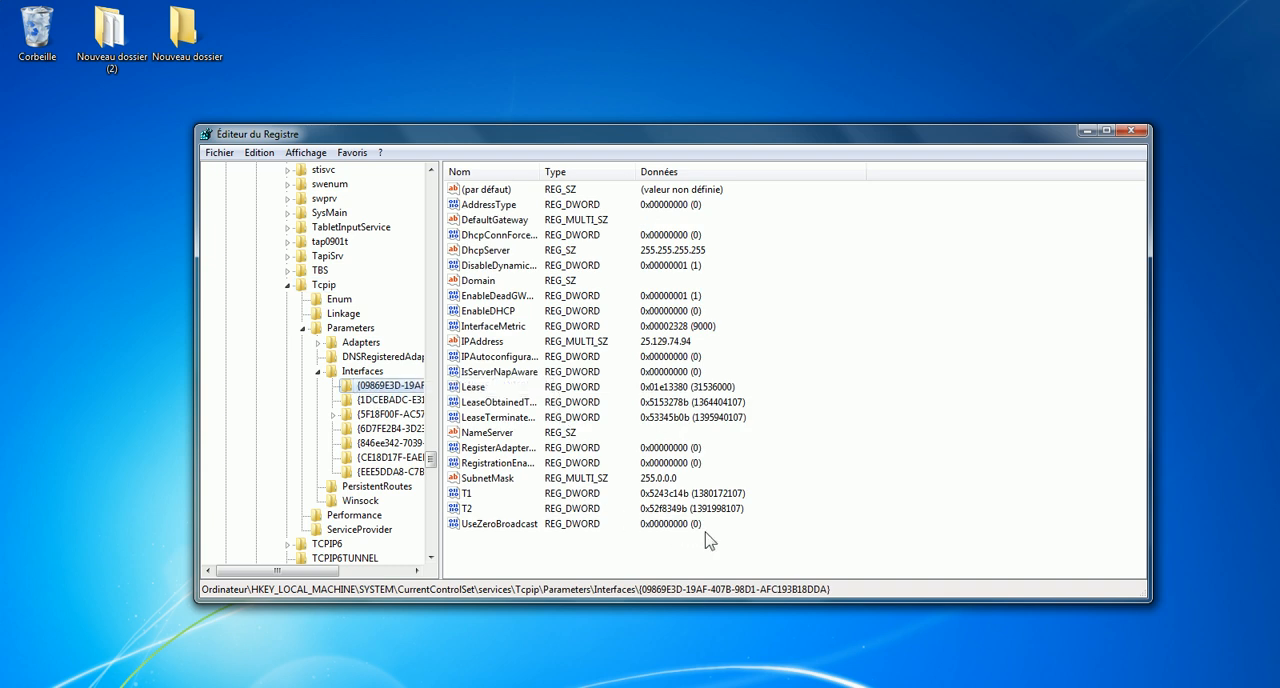
{"action": "left_click", "coordinate": [378, 400]}
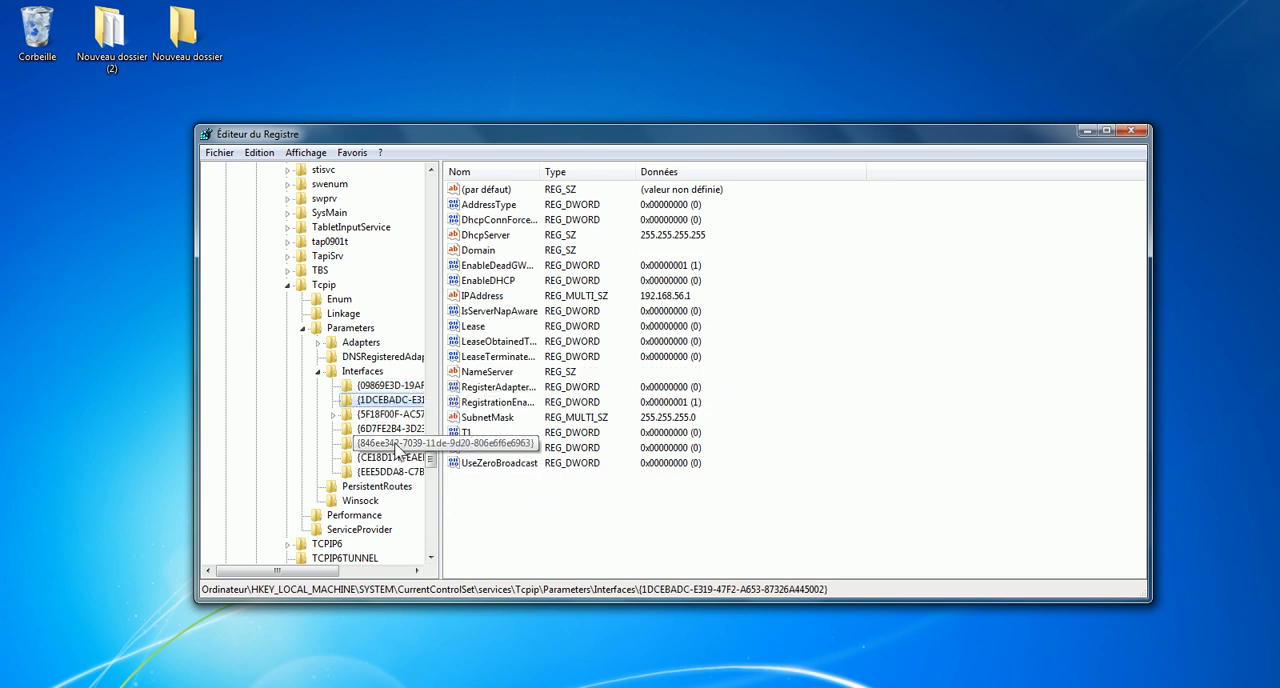
{"action": "left_click", "coordinate": [380, 386]}
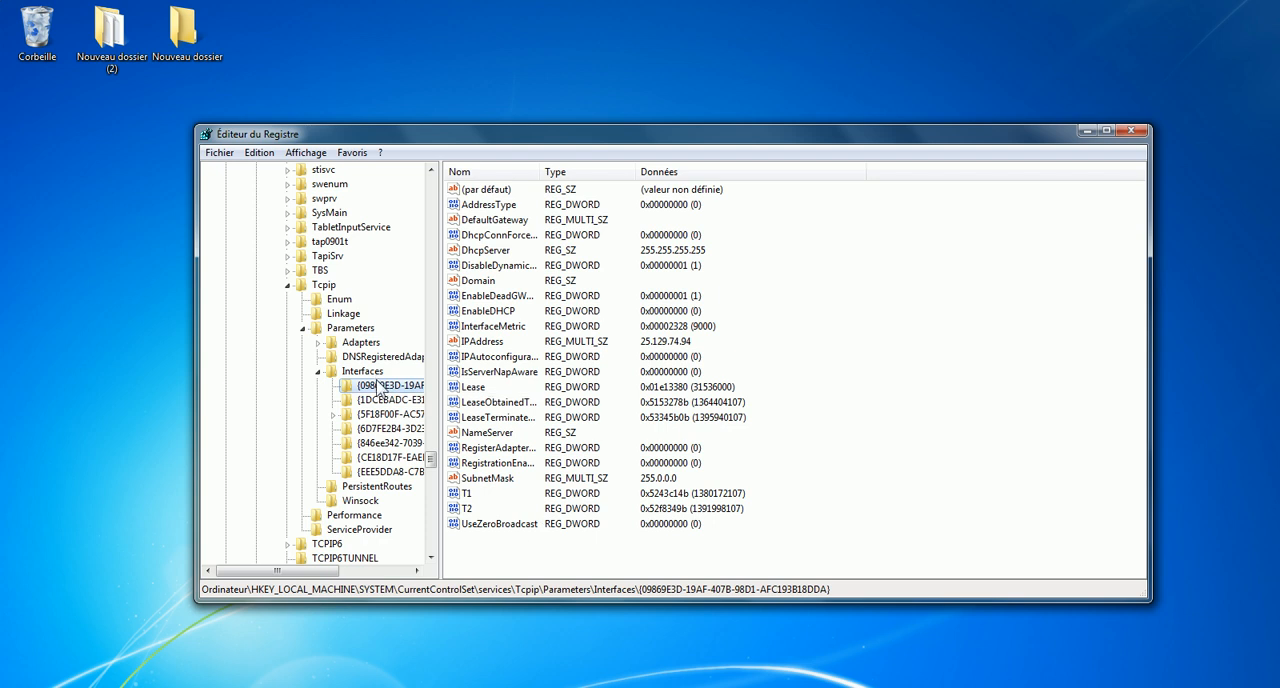
{"action": "right_click", "coordinate": [498, 549]}
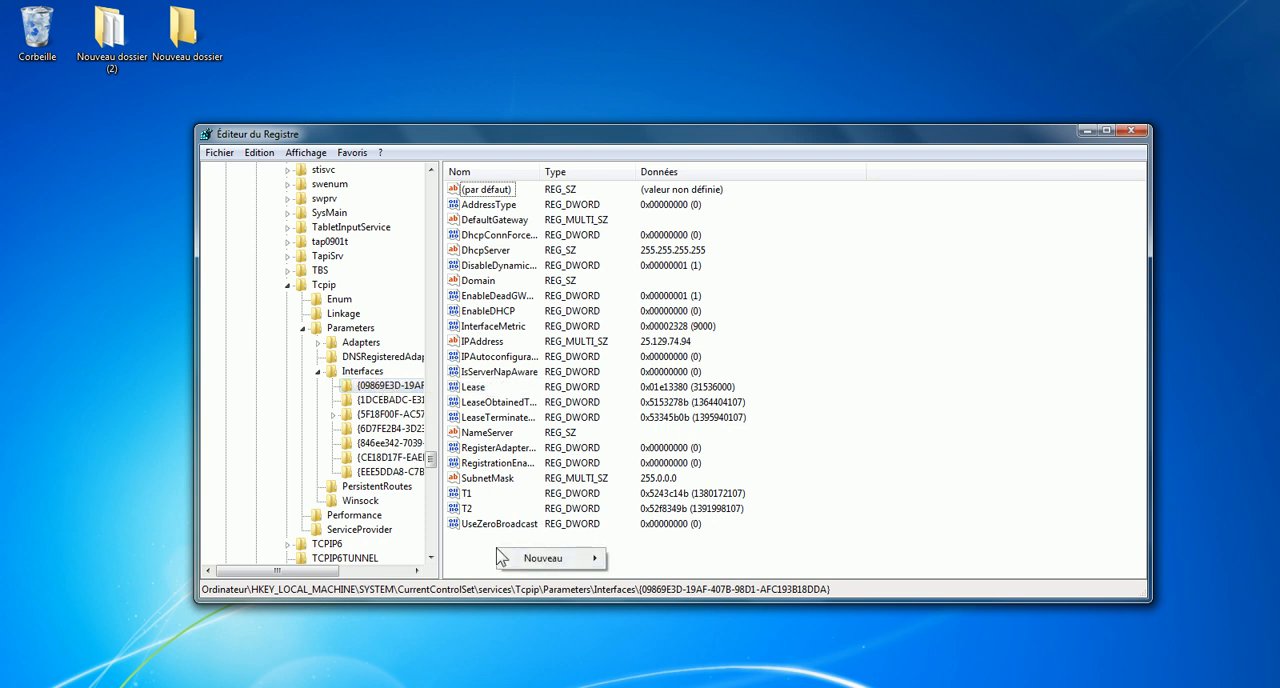
{"action": "mouse_move", "coordinate": [541, 562]}
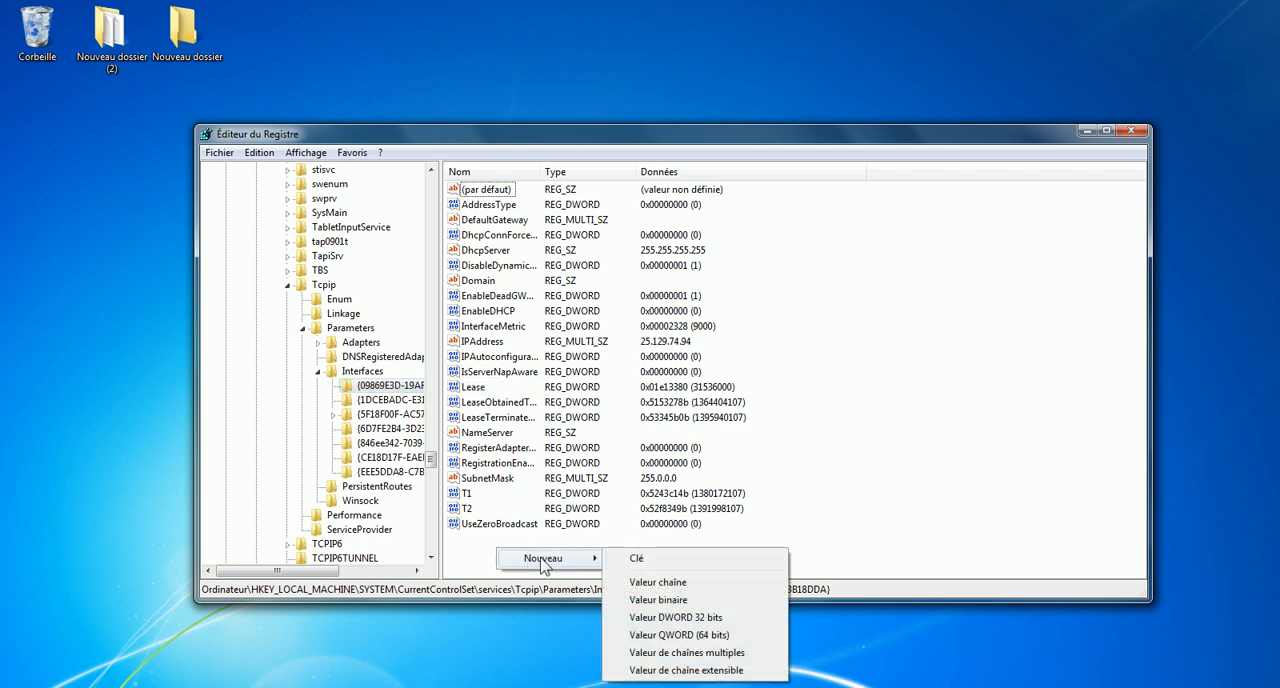
{"action": "left_click", "coordinate": [655, 619]}
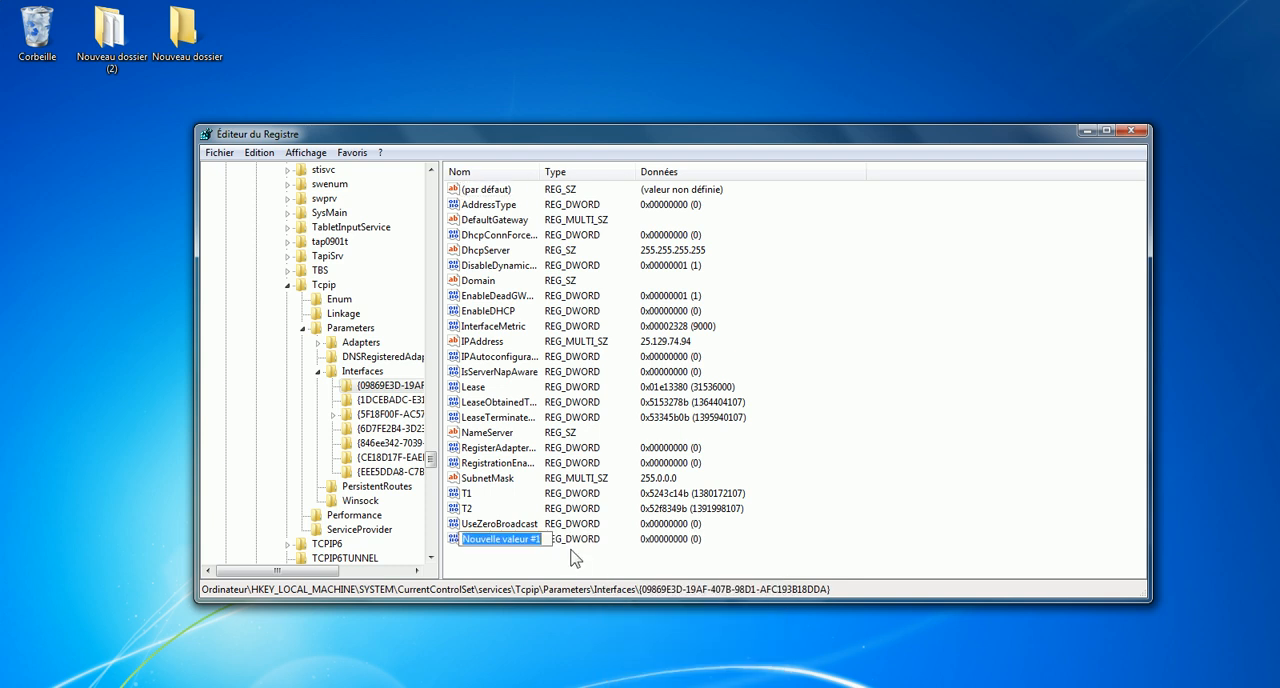
{"action": "type", "text": "TcpAckFrequency"}
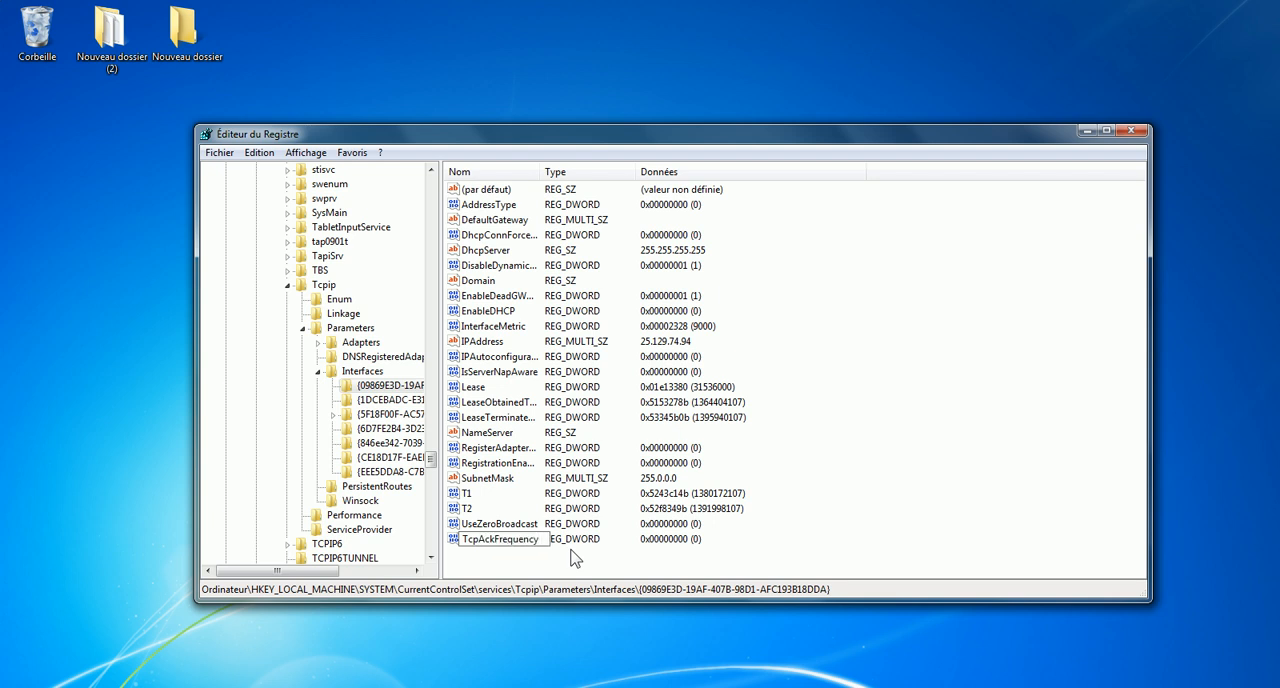
{"action": "key", "text": "Return"}
Set the value data of TcpAckFrequency to 1 in hexadecimal base.
{"action": "right_click", "coordinate": [485, 542]}
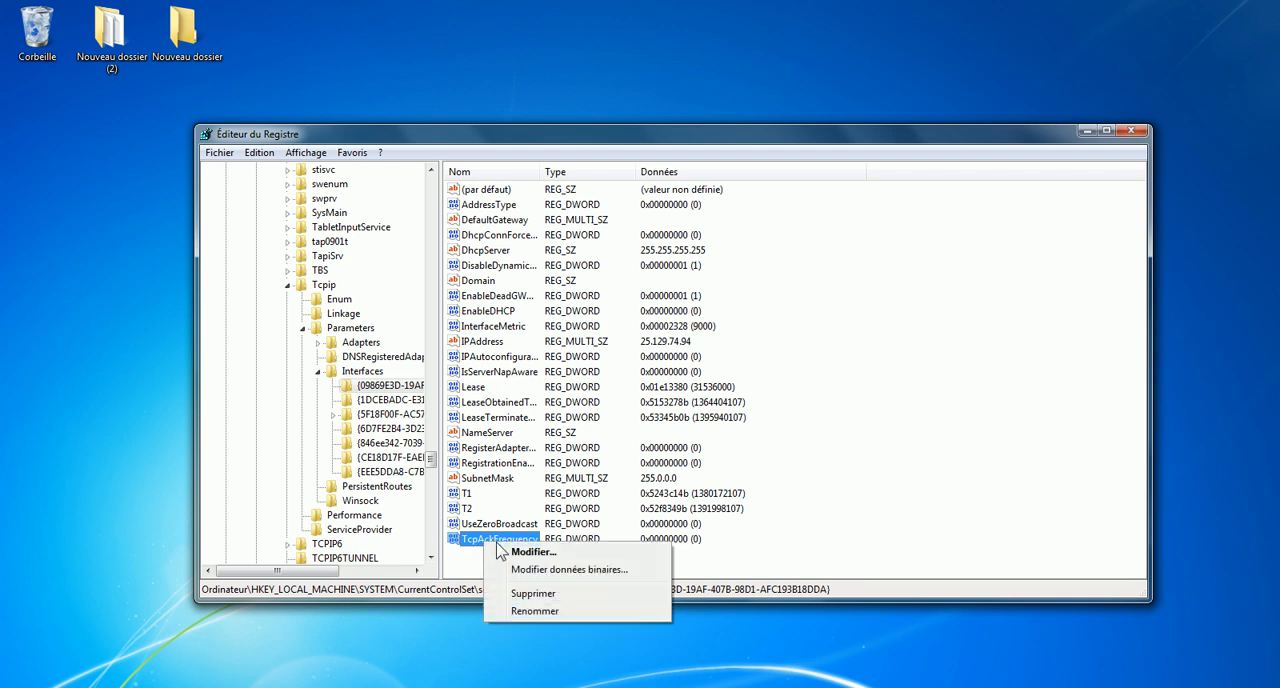
{"action": "left_click", "coordinate": [526, 552]}
{"action": "left_click_drag", "start_coordinate": [350, 204], "coordinate": [640, 222]}
{"action": "type", "text": "1"}
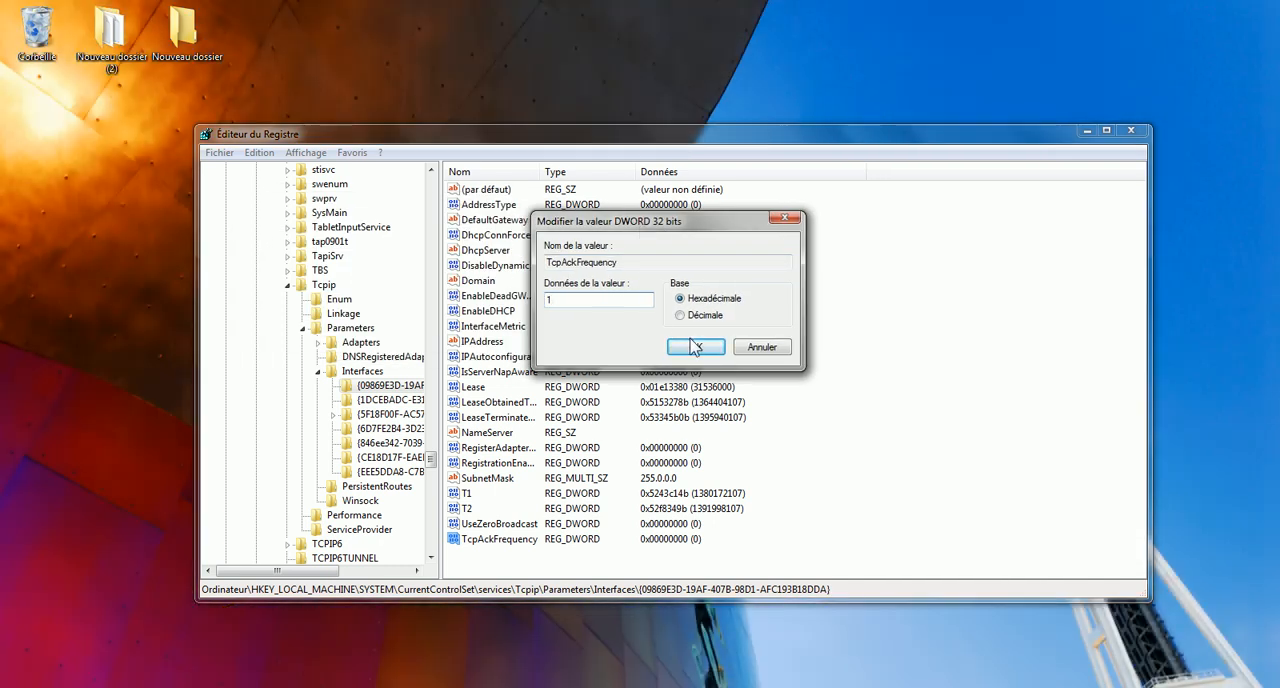
{"action": "left_click", "coordinate": [696, 347]}
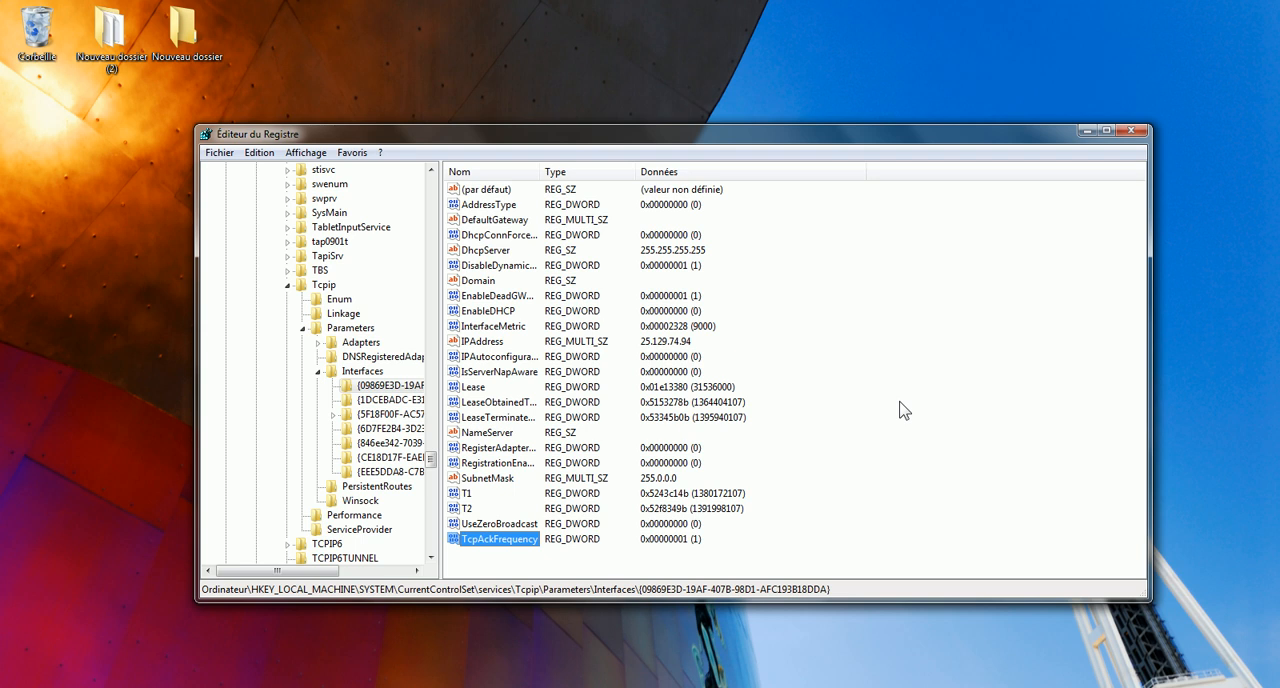
Collapse the Tcpip, services, CurrentControlSet and SYSTEM branches up to HKEY_LOCAL_MACHINE.
{"action": "left_click", "coordinate": [412, 387]}
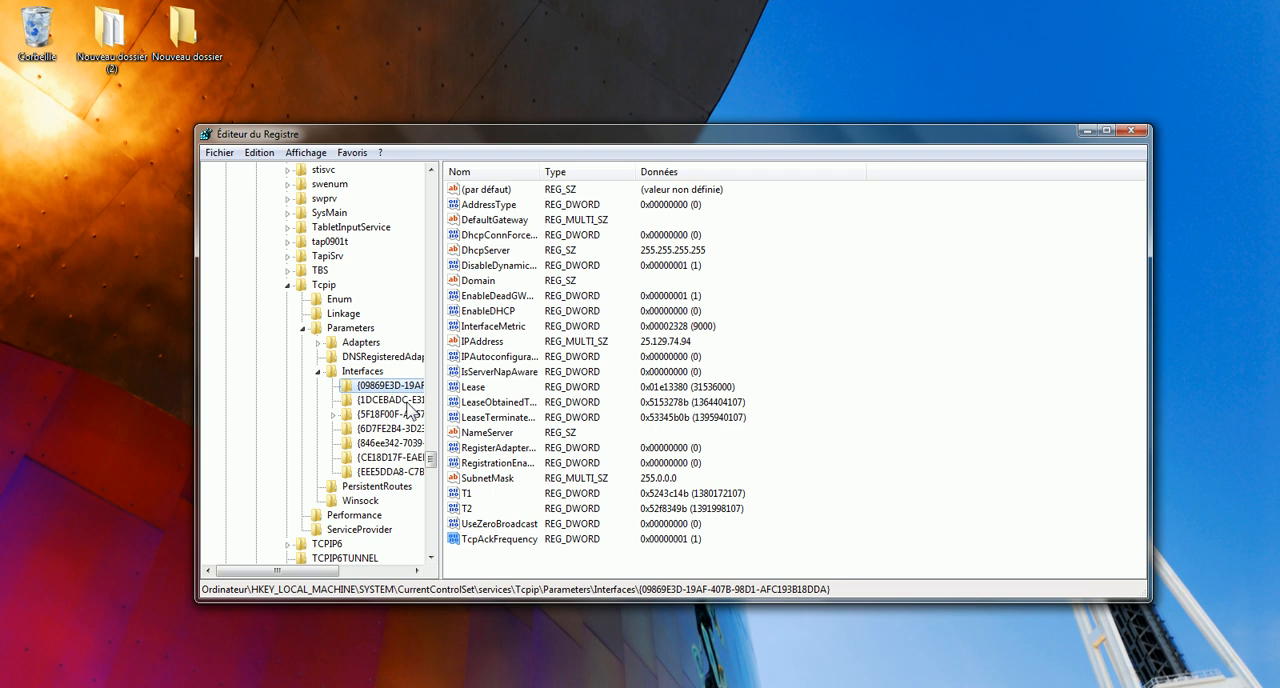
{"action": "left_click", "coordinate": [318, 372]}
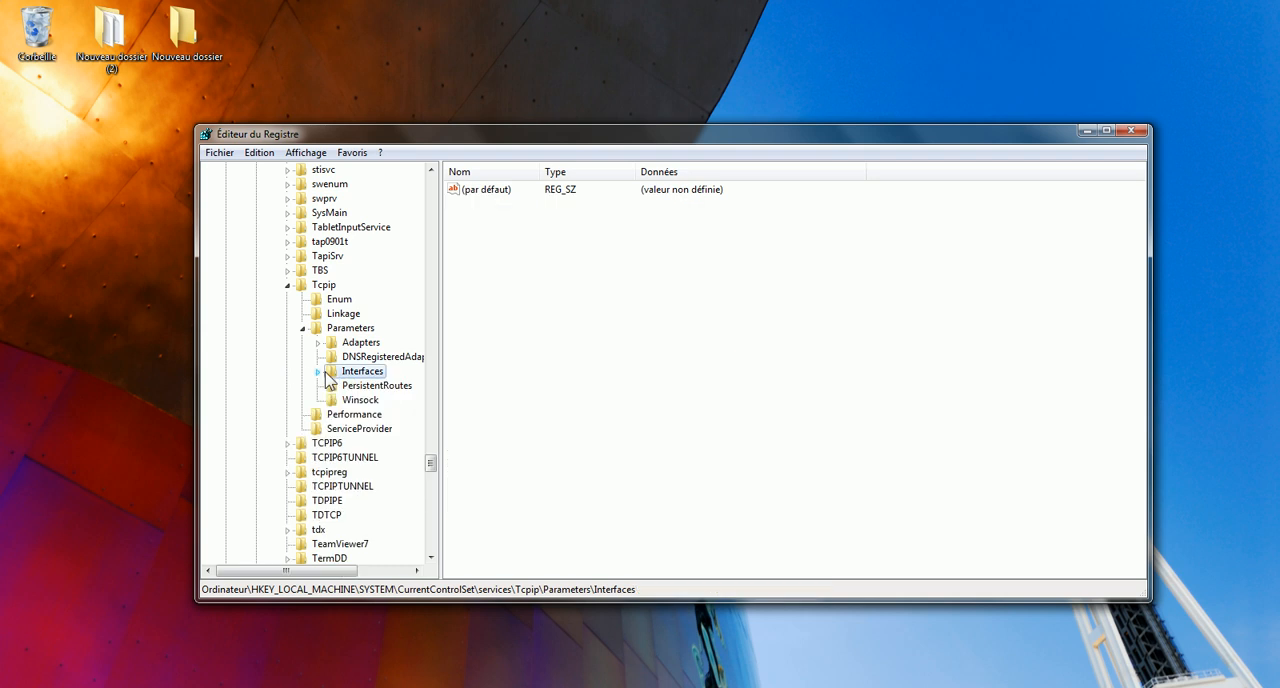
{"action": "left_click", "coordinate": [303, 328]}
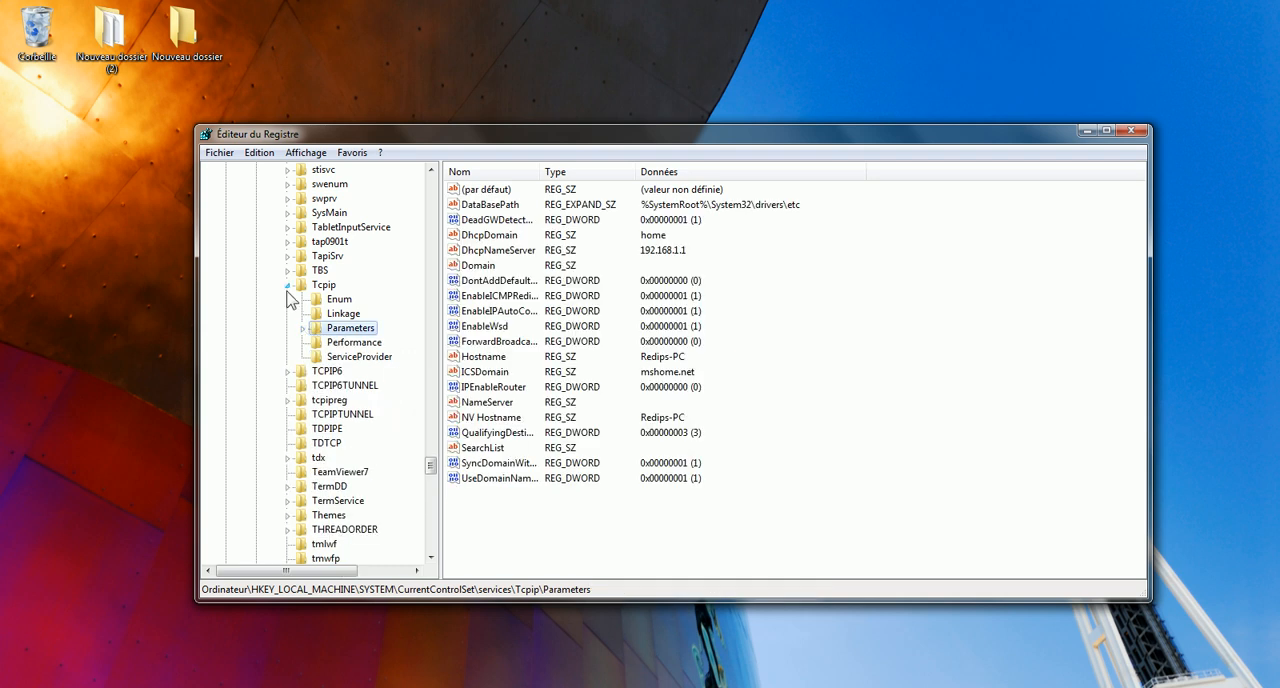
{"action": "left_click", "coordinate": [287, 285]}
{"action": "left_click_drag", "start_coordinate": [436, 476], "coordinate": [434, 172]}
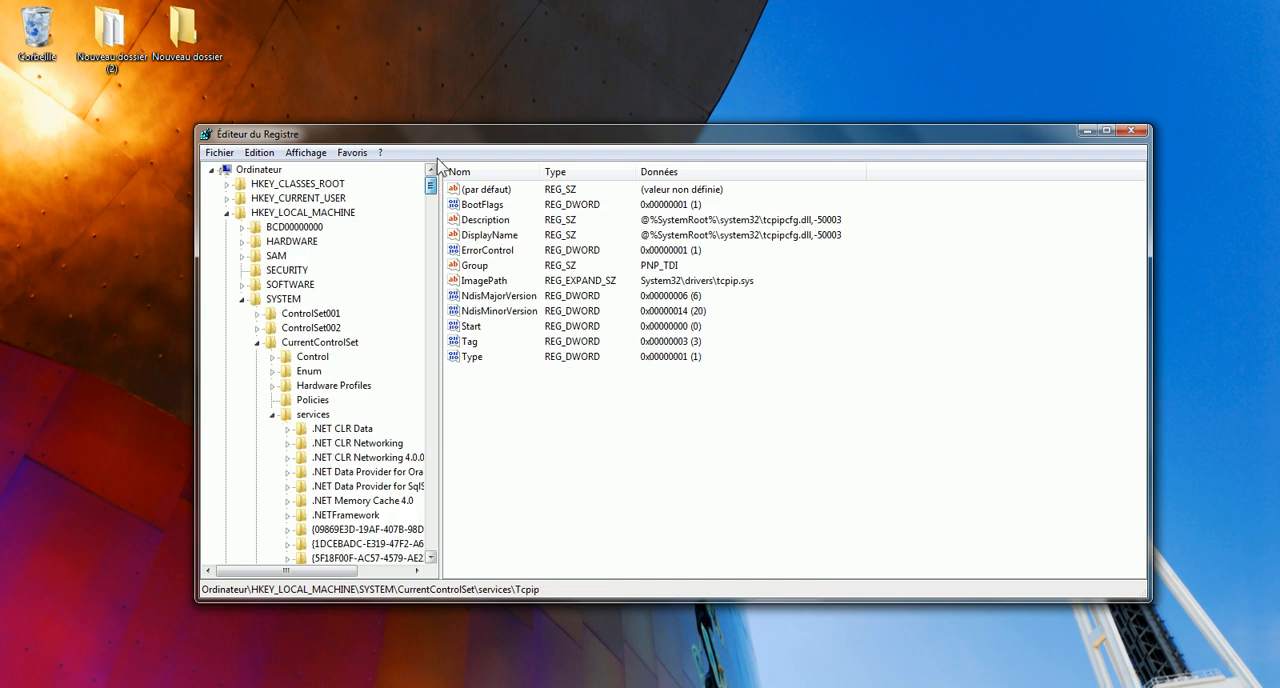
{"action": "left_click", "coordinate": [272, 414]}
{"action": "left_click", "coordinate": [257, 342]}
{"action": "left_click", "coordinate": [242, 299]}
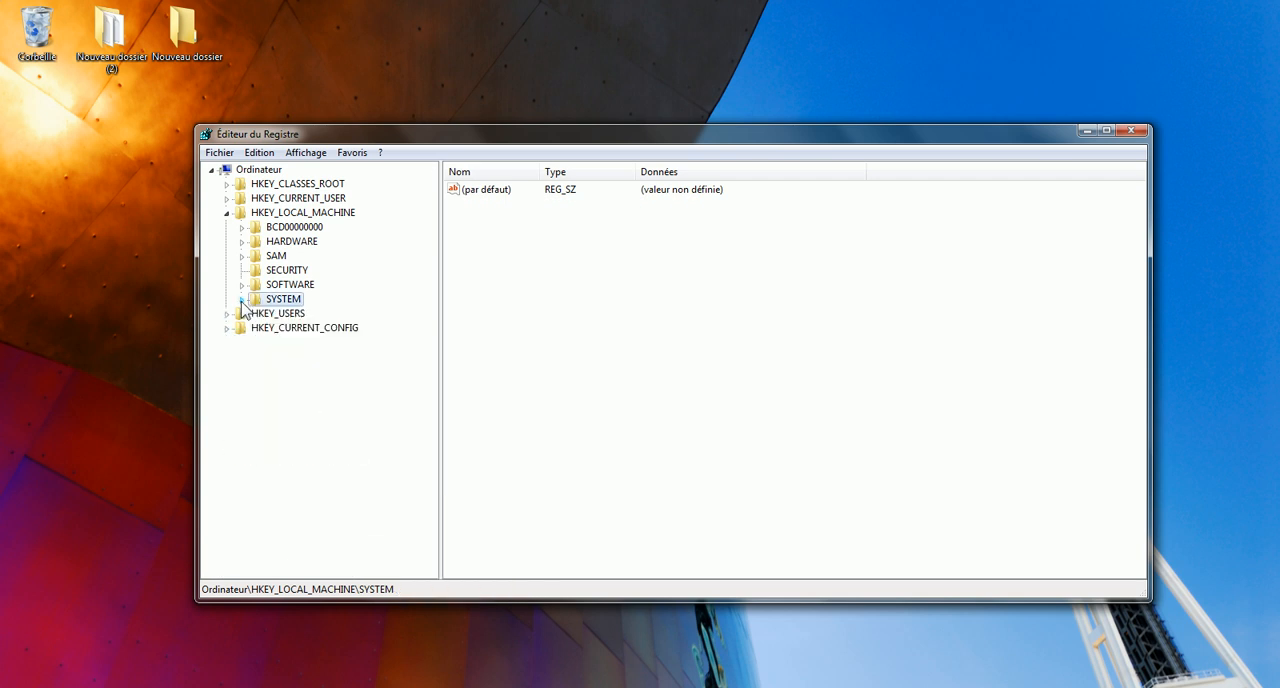
{"action": "left_click", "coordinate": [227, 212]}
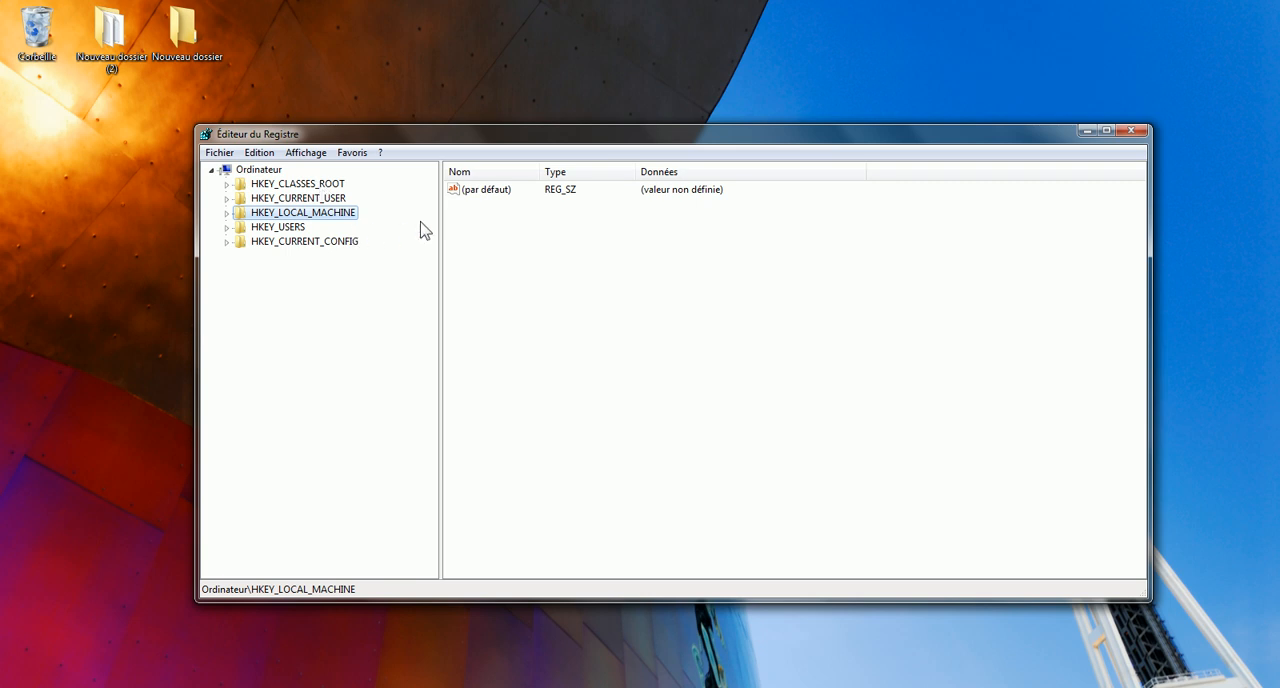
Expand HKEY_LOCAL_MACHINE\SOFTWARE and its Microsoft subkey.
{"action": "left_click", "coordinate": [227, 213]}
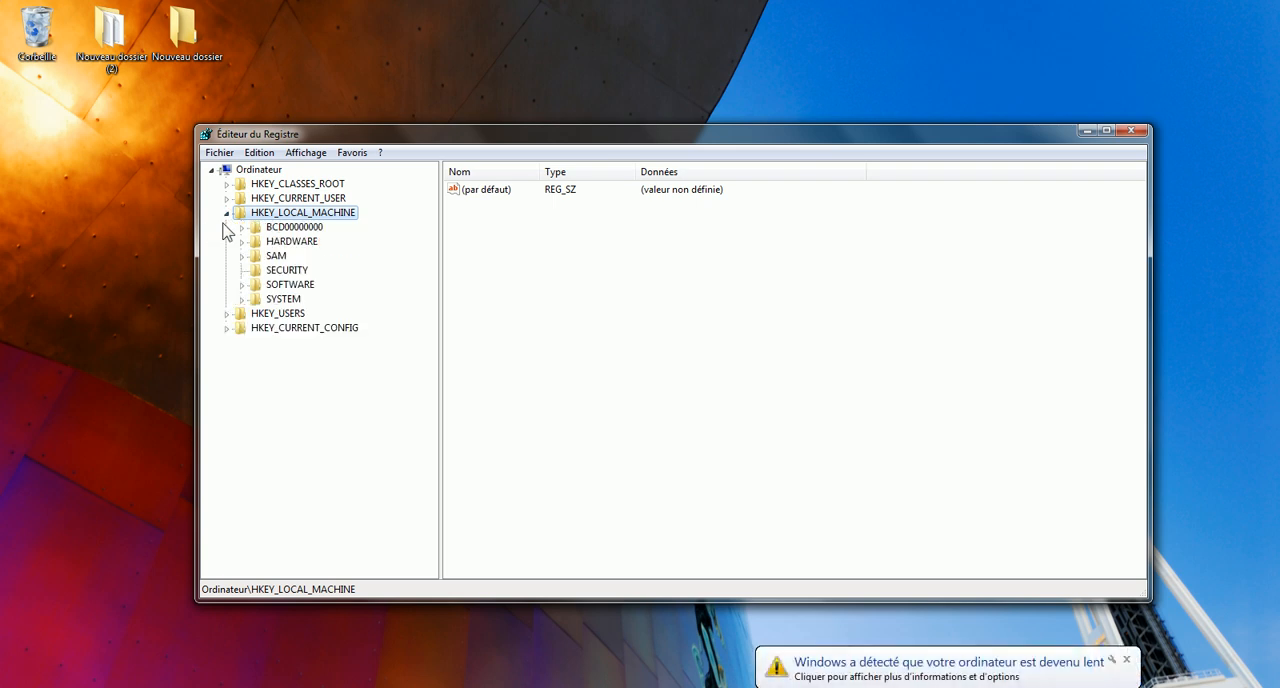
{"action": "left_click", "coordinate": [241, 285]}
{"action": "left_click", "coordinate": [320, 257]}
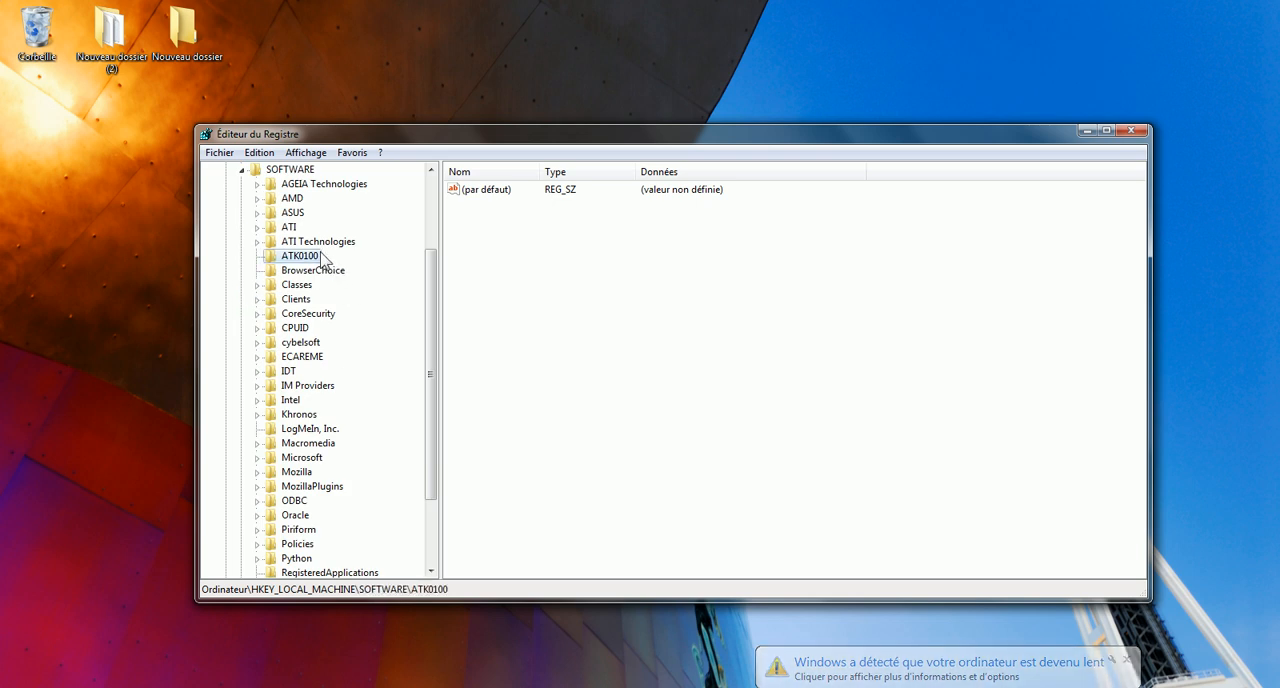
{"action": "key", "text": "m"}
{"action": "scroll", "coordinate": [340, 360], "scroll_direction": "down", "scroll_amount": 1}
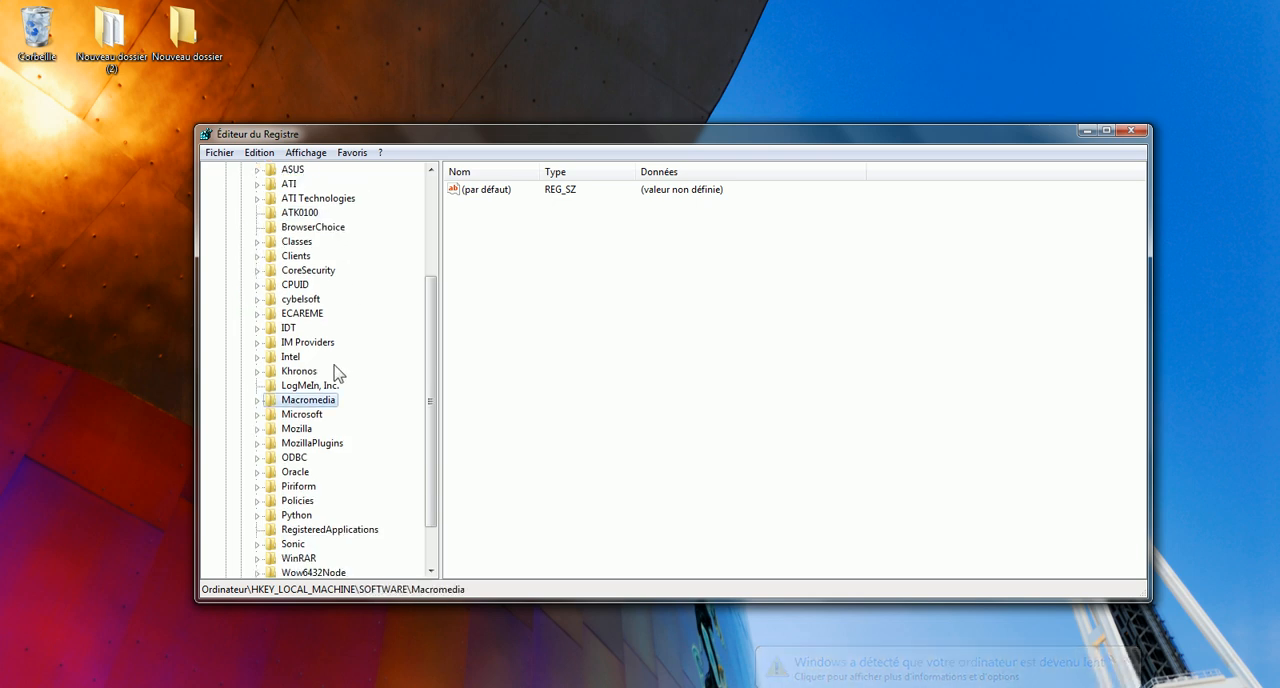
{"action": "left_click", "coordinate": [295, 414]}
{"action": "left_click", "coordinate": [257, 414]}
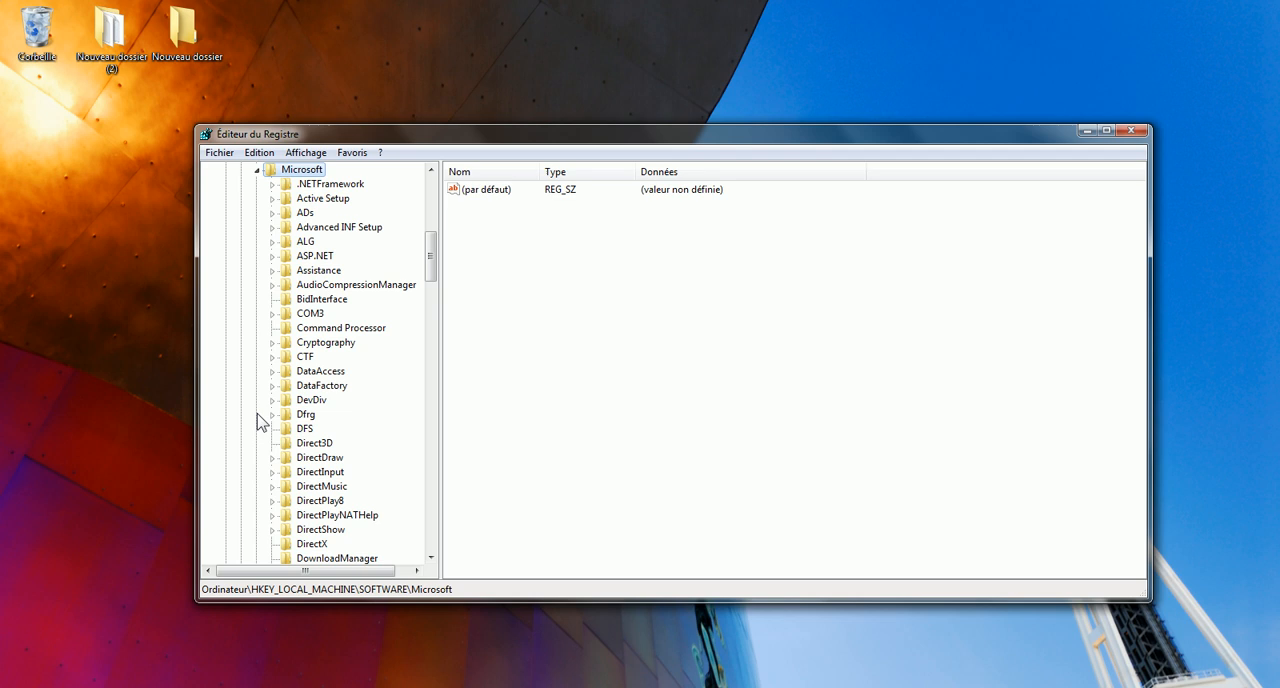
Locate the MSMQ key under Microsoft, expand it and select its parameters subkey.
{"action": "left_click", "coordinate": [320, 371]}
{"action": "type", "text": "ms"}
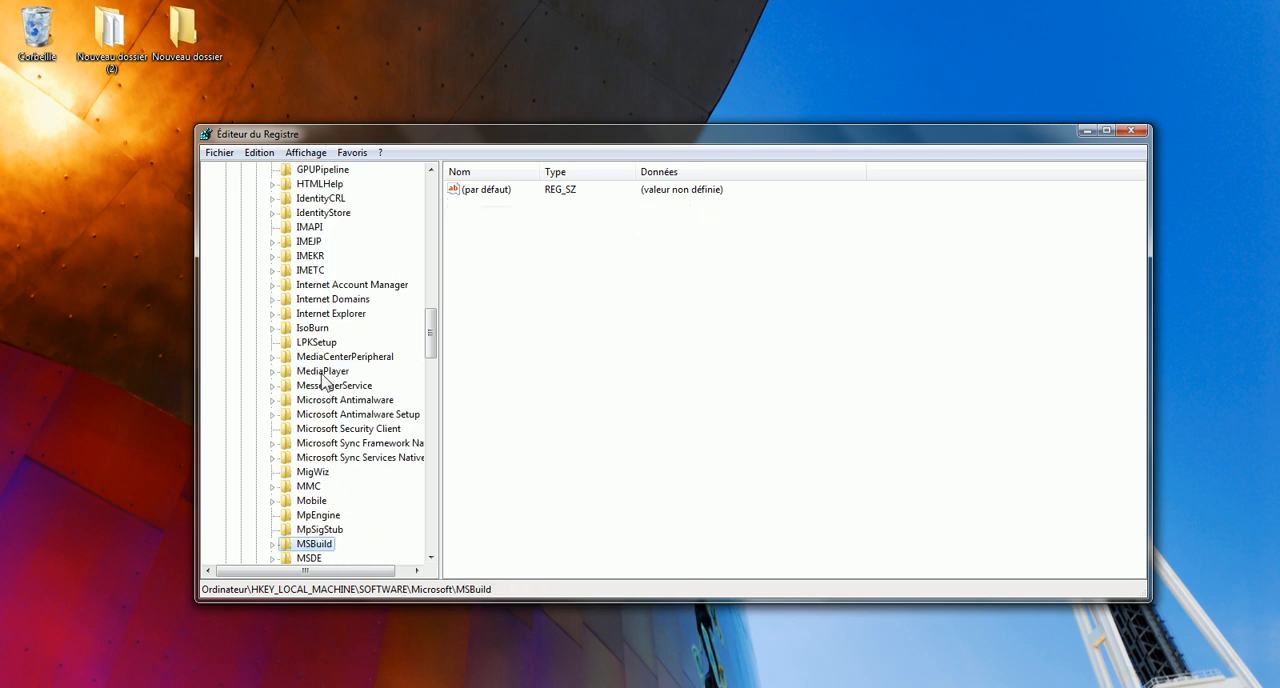
{"action": "left_click_drag", "start_coordinate": [429, 337], "coordinate": [443, 357]}
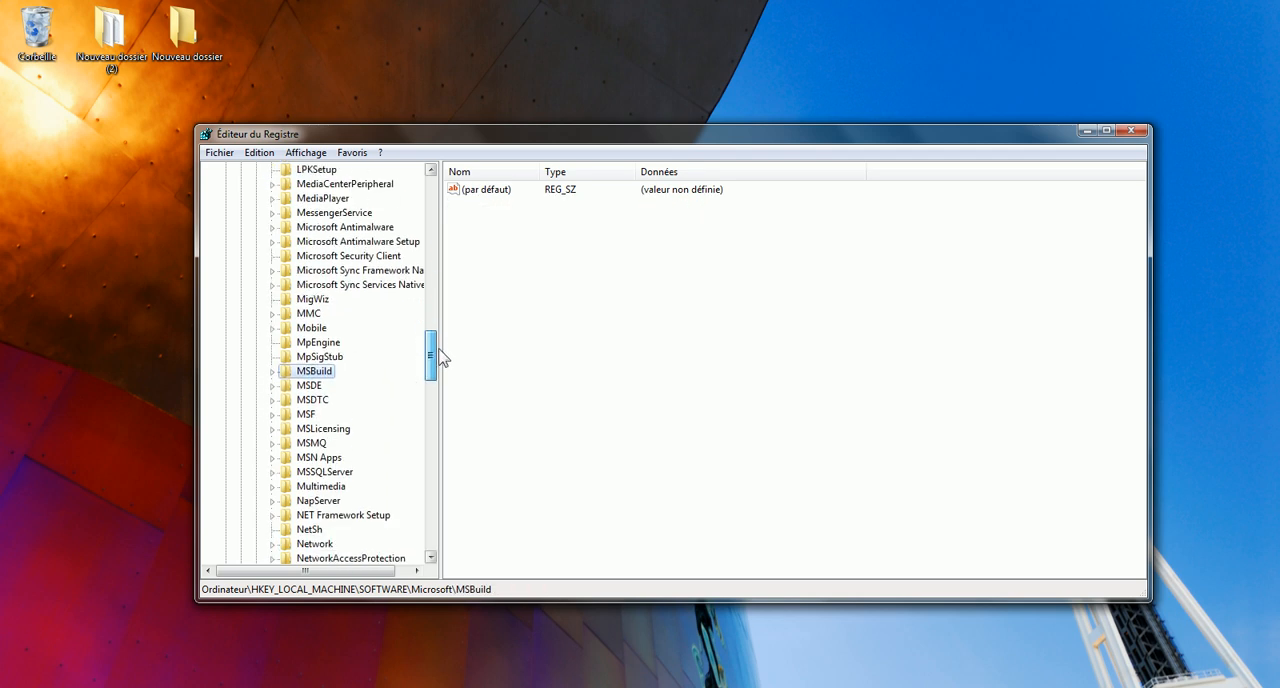
{"action": "left_click", "coordinate": [306, 445]}
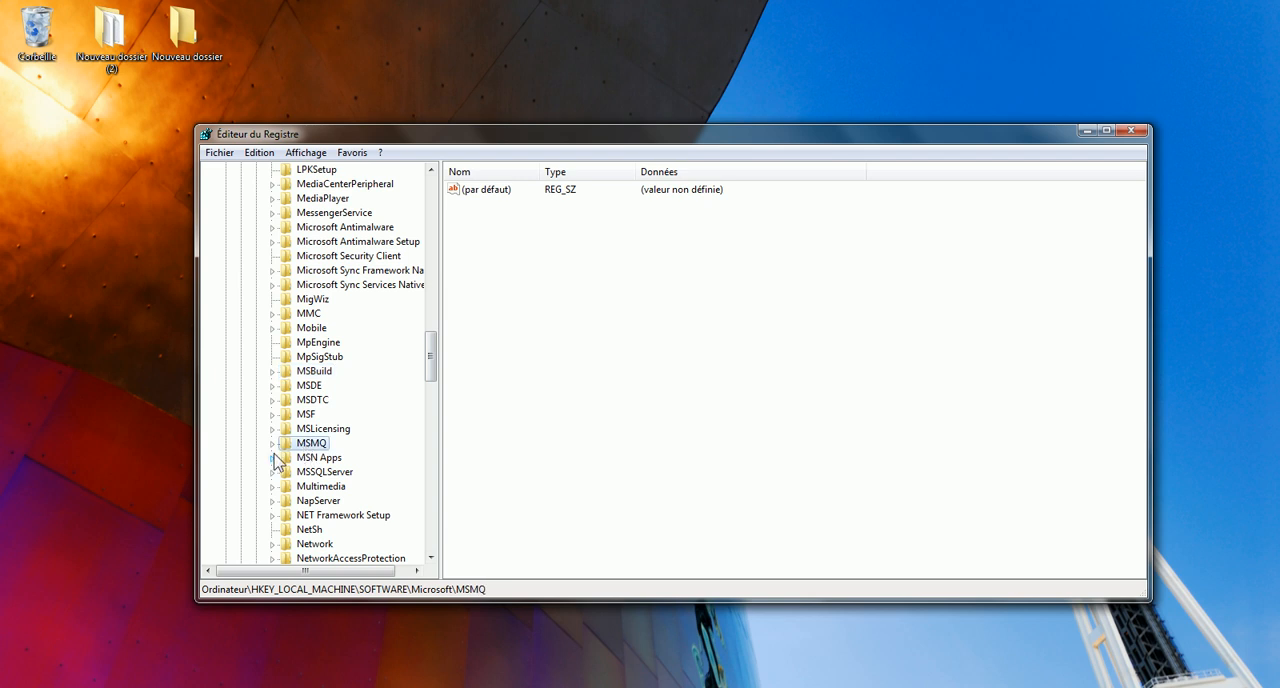
{"action": "left_click", "coordinate": [272, 443]}
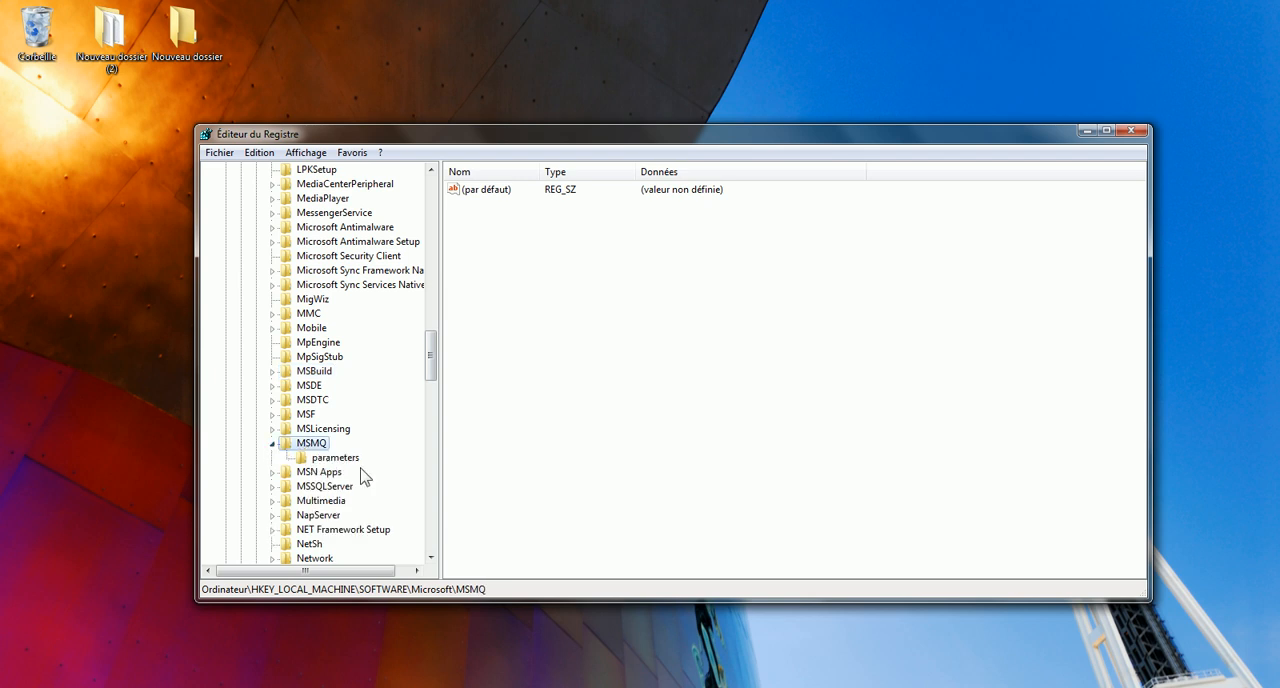
{"action": "left_click", "coordinate": [342, 458]}
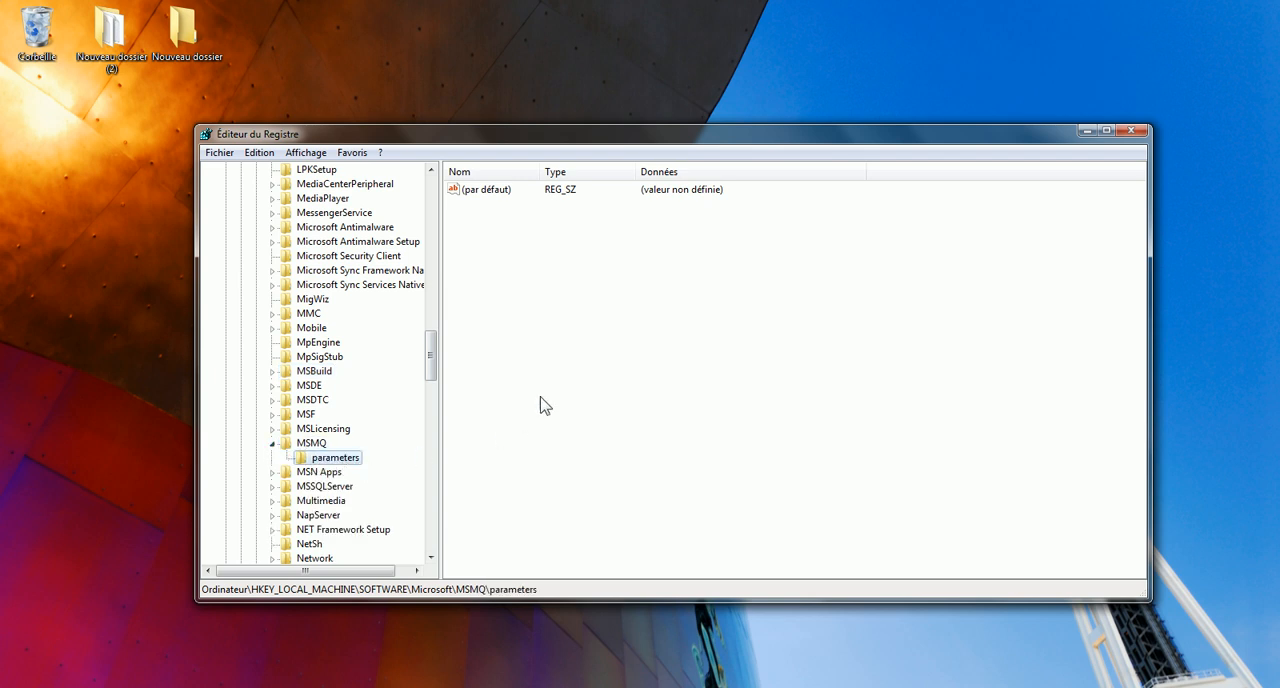
Create a 32-bit DWORD value named TCPNoDeplay in the MSMQ parameters key.
{"action": "right_click", "coordinate": [502, 238]}
{"action": "mouse_move", "coordinate": [604, 241]}
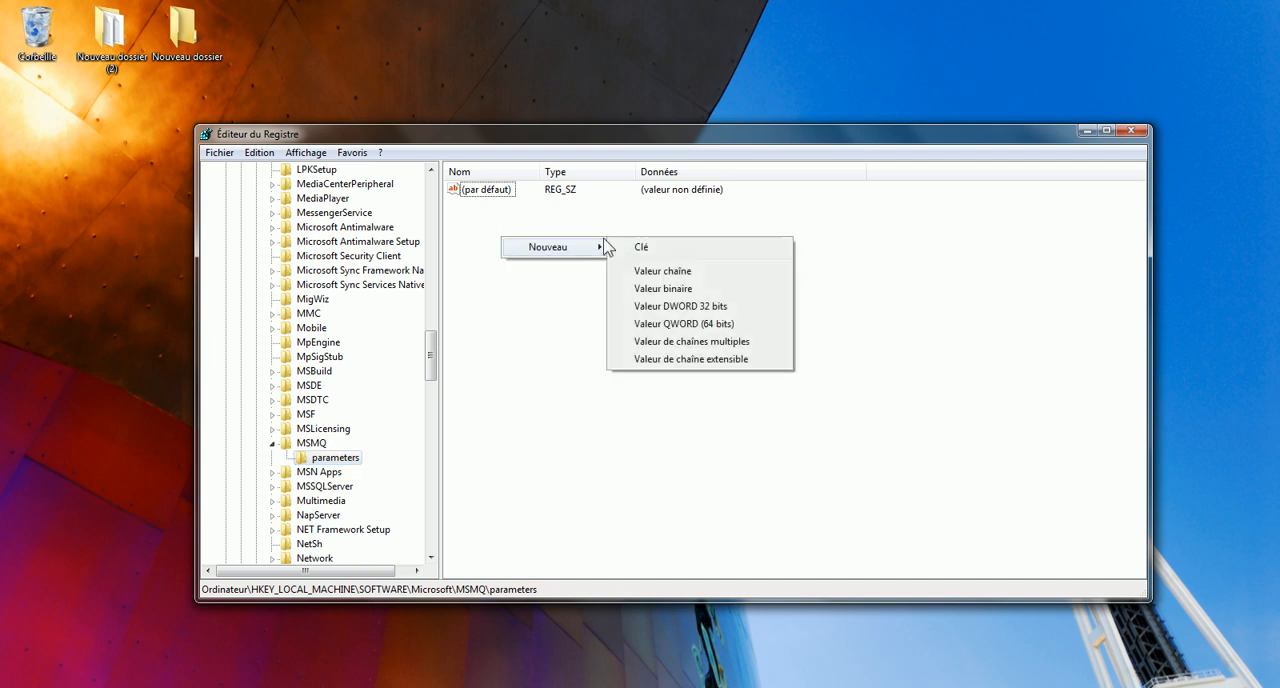
{"action": "left_click", "coordinate": [667, 305]}
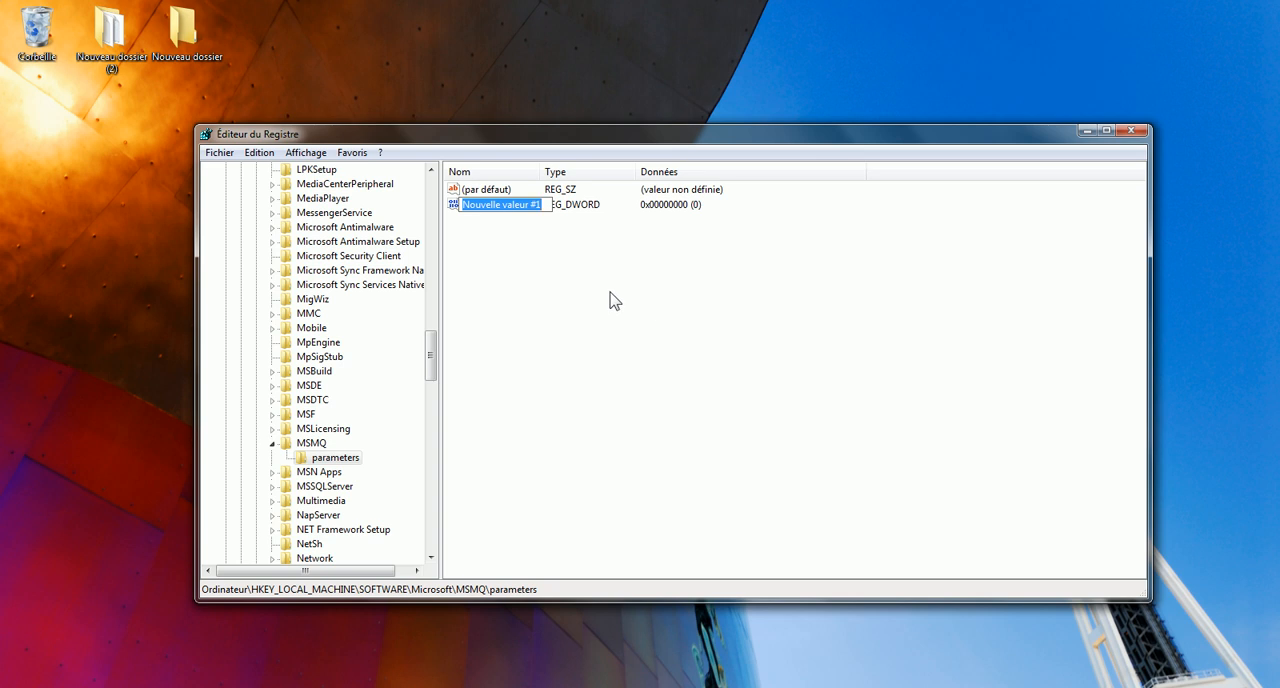
{"action": "type", "text": "TC"}
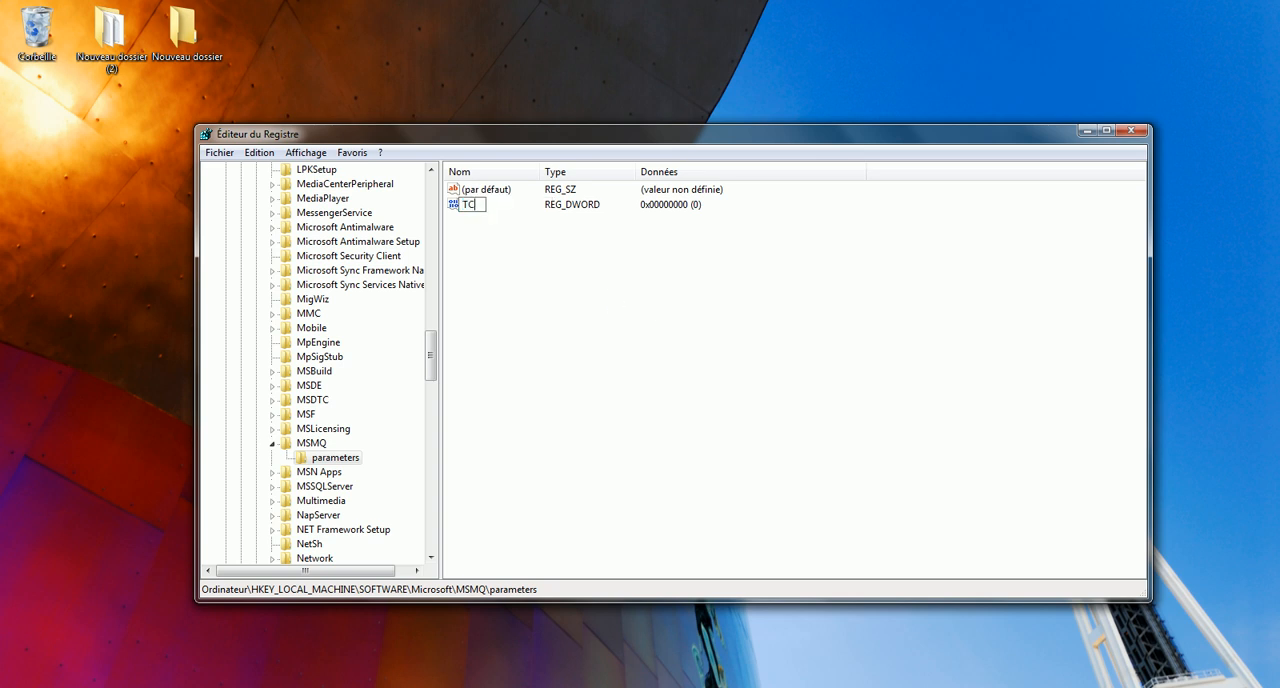
{"action": "type", "text": "PNoDepla"}
{"action": "type", "text": "y"}
{"action": "key", "text": "Return"}
Set the value data of TCPNoDeplay to 1 in hexadecimal base.
{"action": "right_click", "coordinate": [494, 208]}
{"action": "left_click", "coordinate": [522, 216]}
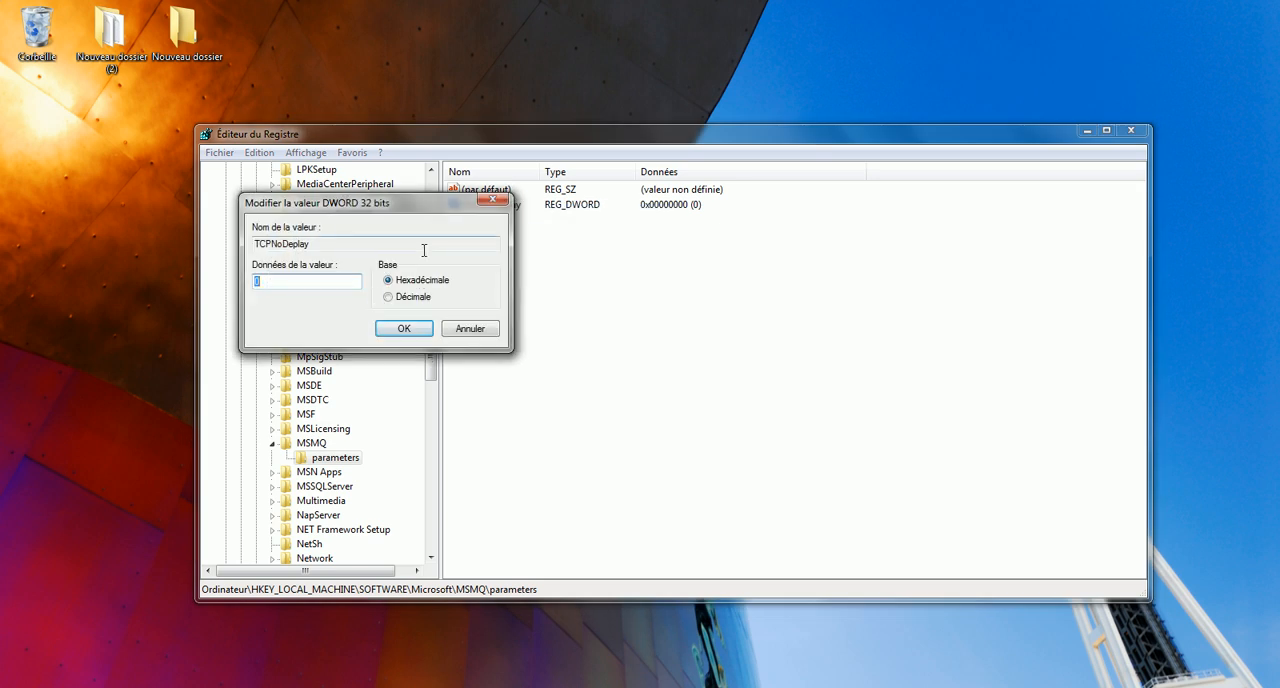
{"action": "type", "text": "1"}
{"action": "left_click", "coordinate": [412, 334]}
{"action": "left_click", "coordinate": [621, 340]}
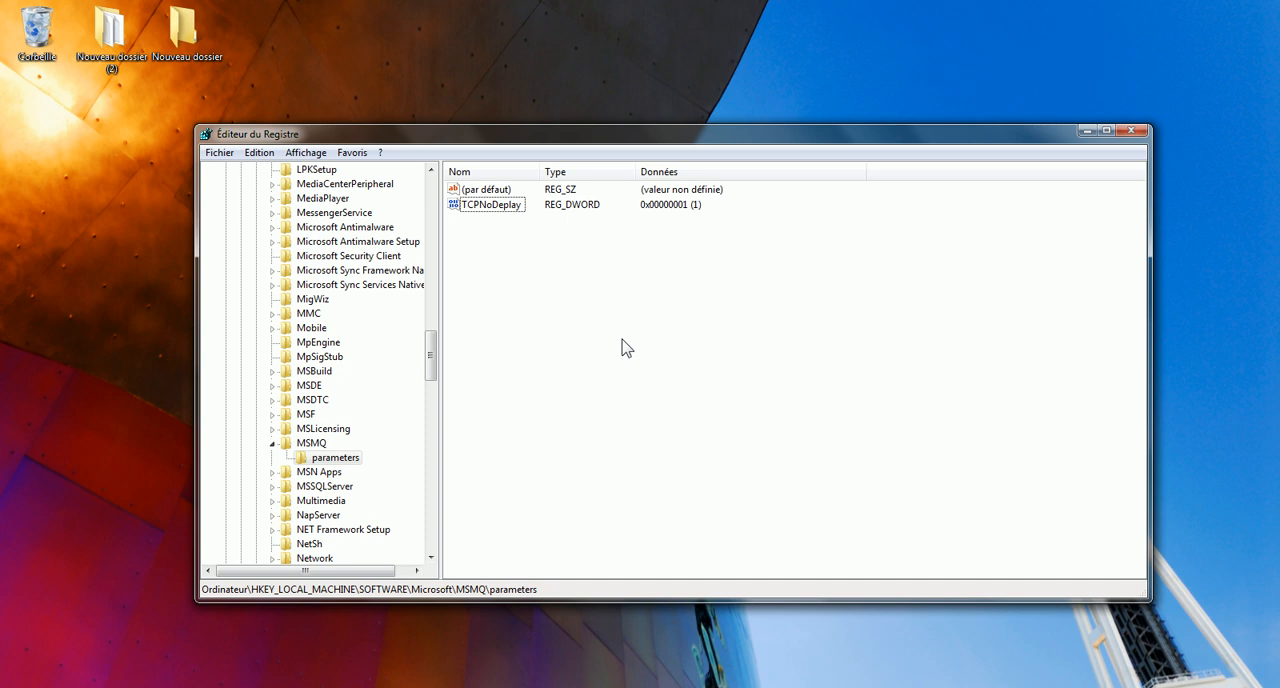
Collapse the MSMQ, SOFTWARE and HKEY_LOCAL_MACHINE branches of the registry tree.
{"action": "left_click", "coordinate": [272, 443]}
{"action": "left_click_drag", "start_coordinate": [432, 358], "coordinate": [432, 195]}
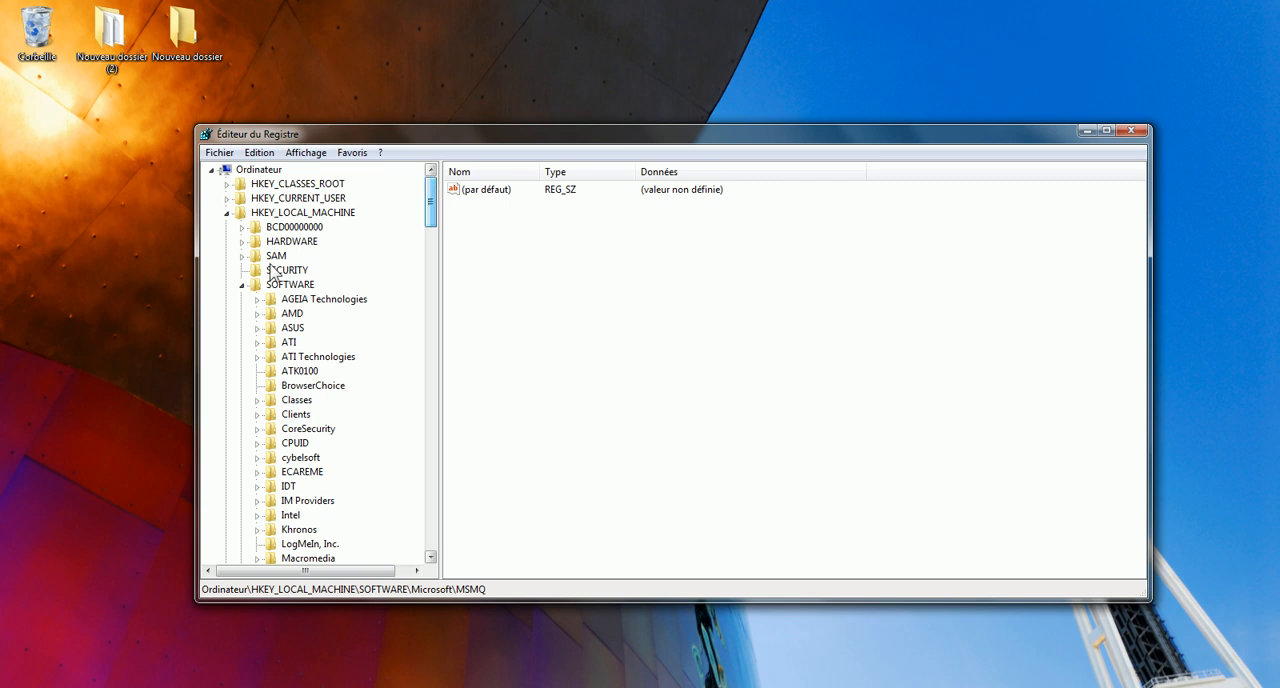
{"action": "left_click", "coordinate": [243, 285]}
{"action": "left_click", "coordinate": [228, 213]}
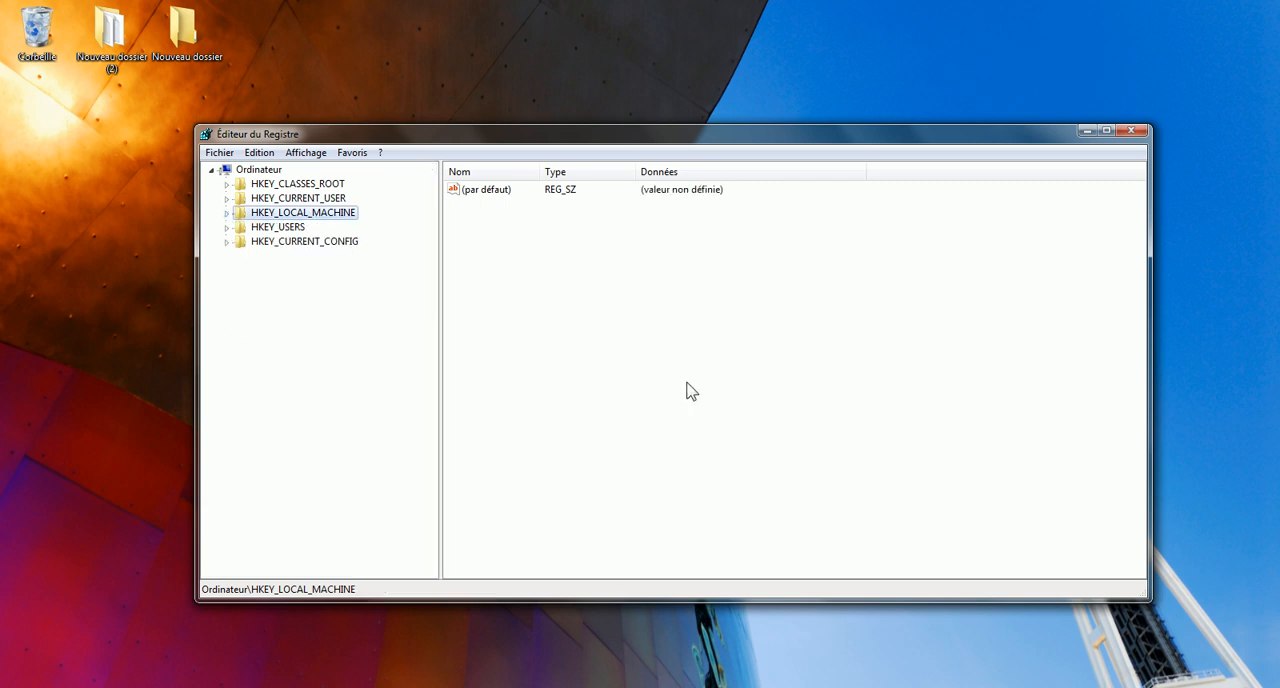